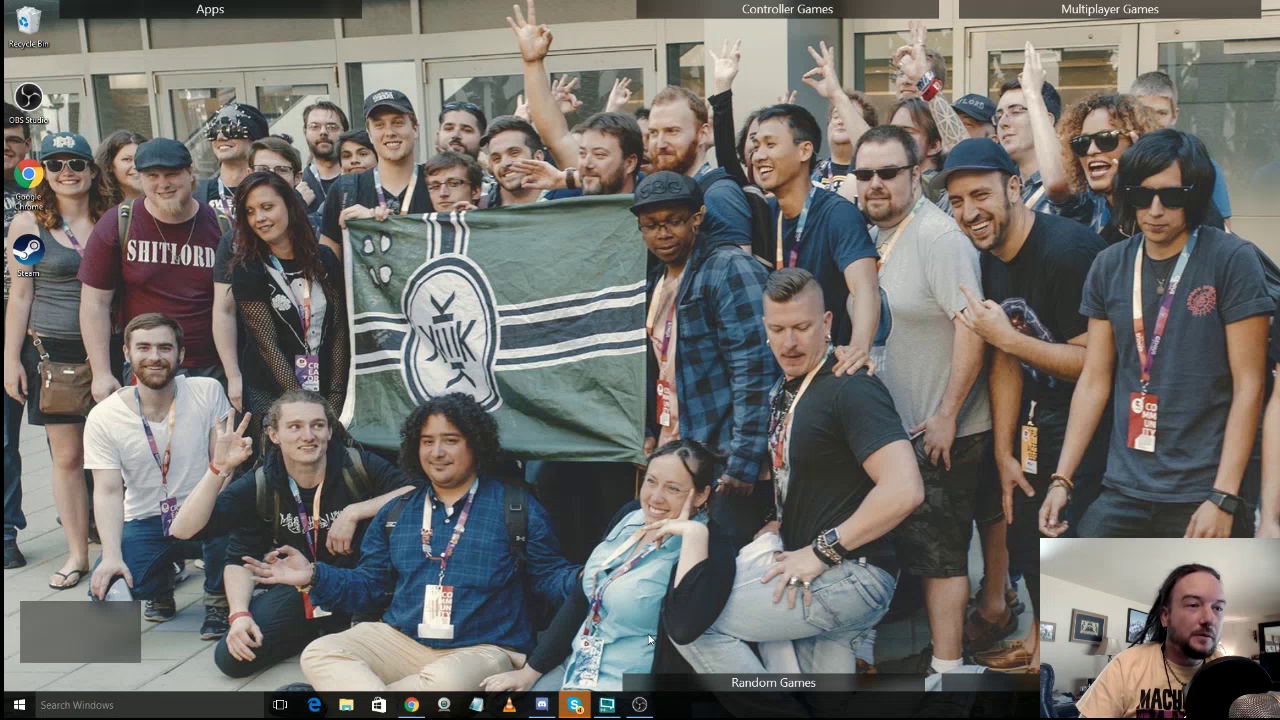
Step: Launch OBS Studio from the taskbar, move it top-left and stretch it across the desktop
click(640, 705)
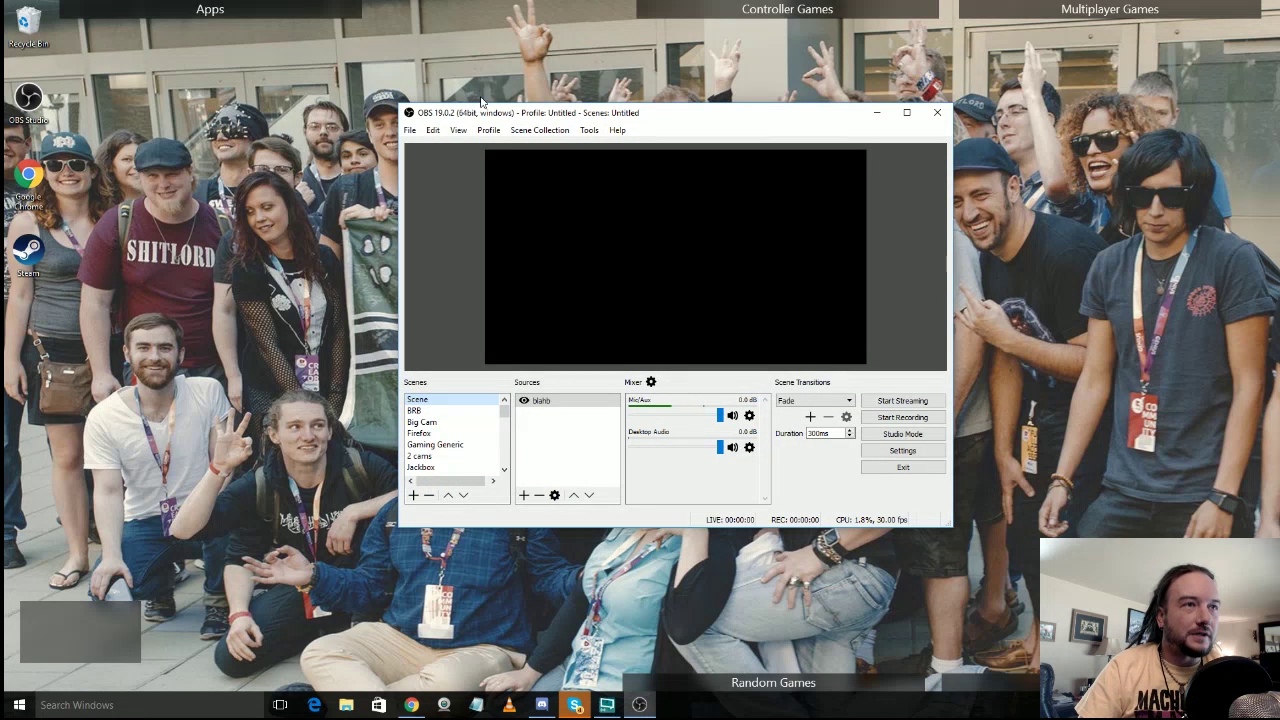
drag(489, 119, 202, 73)
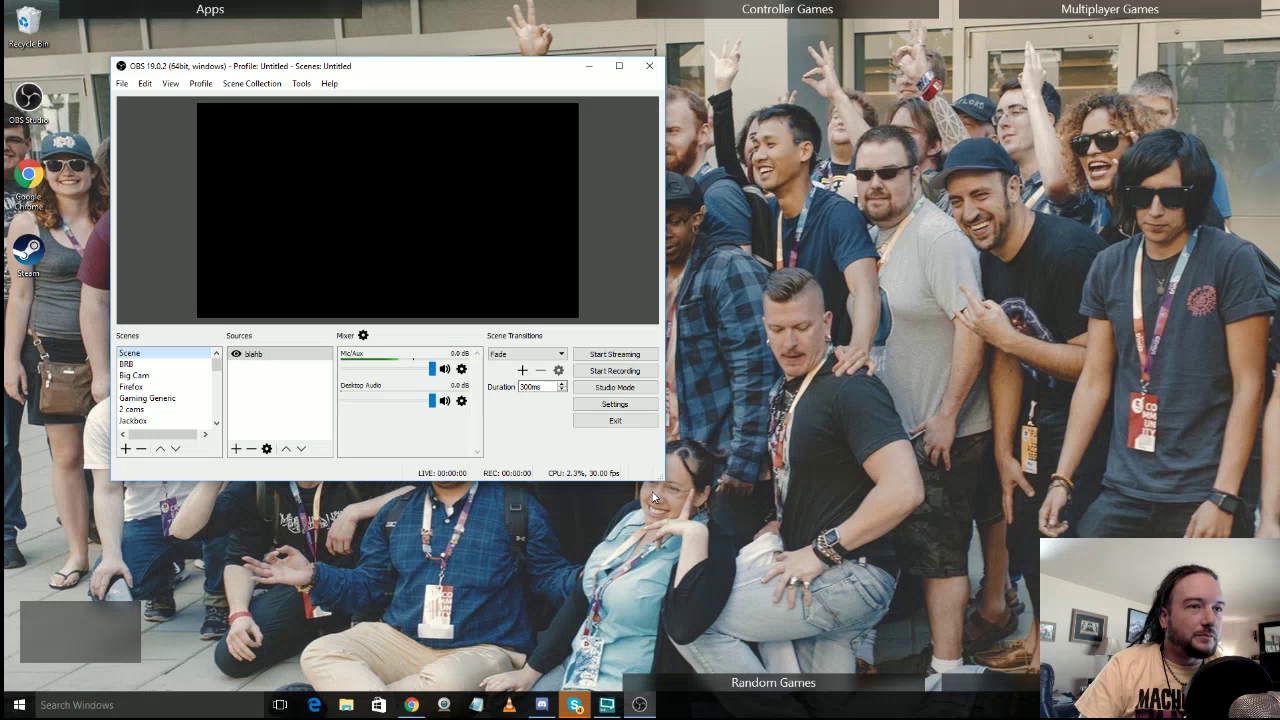
drag(676, 486, 1207, 662)
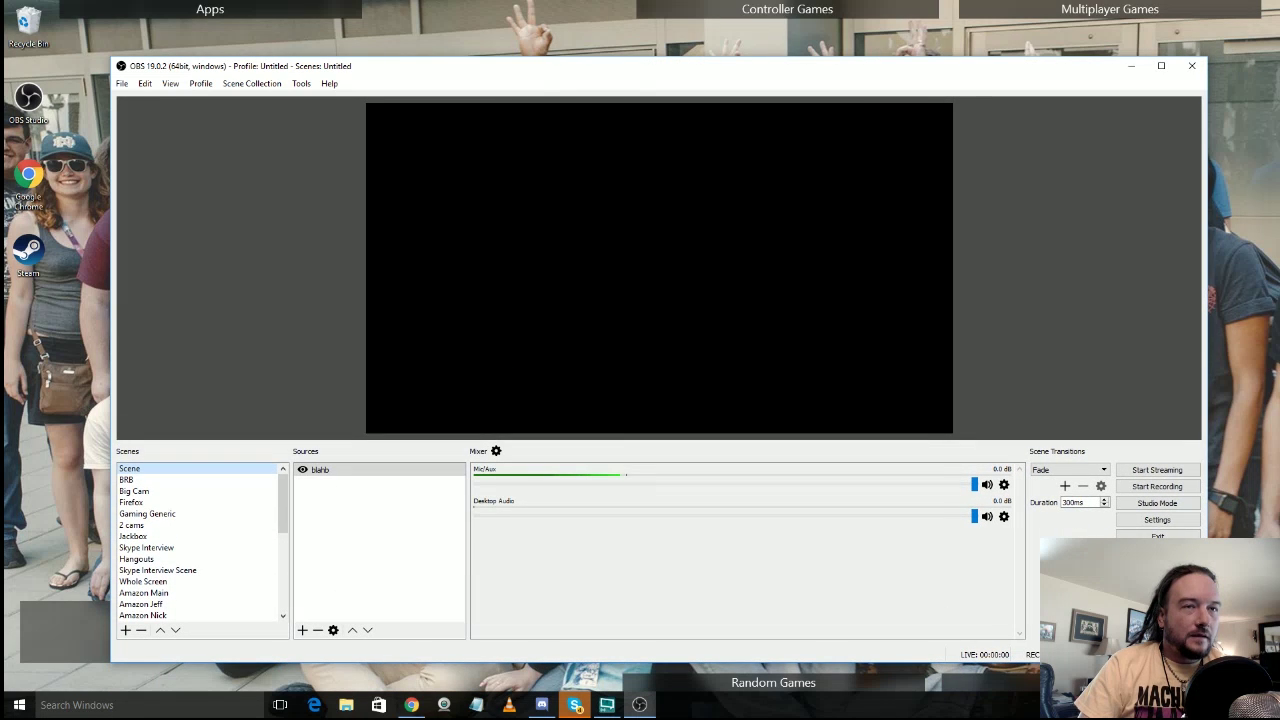
drag(575, 69, 575, 57)
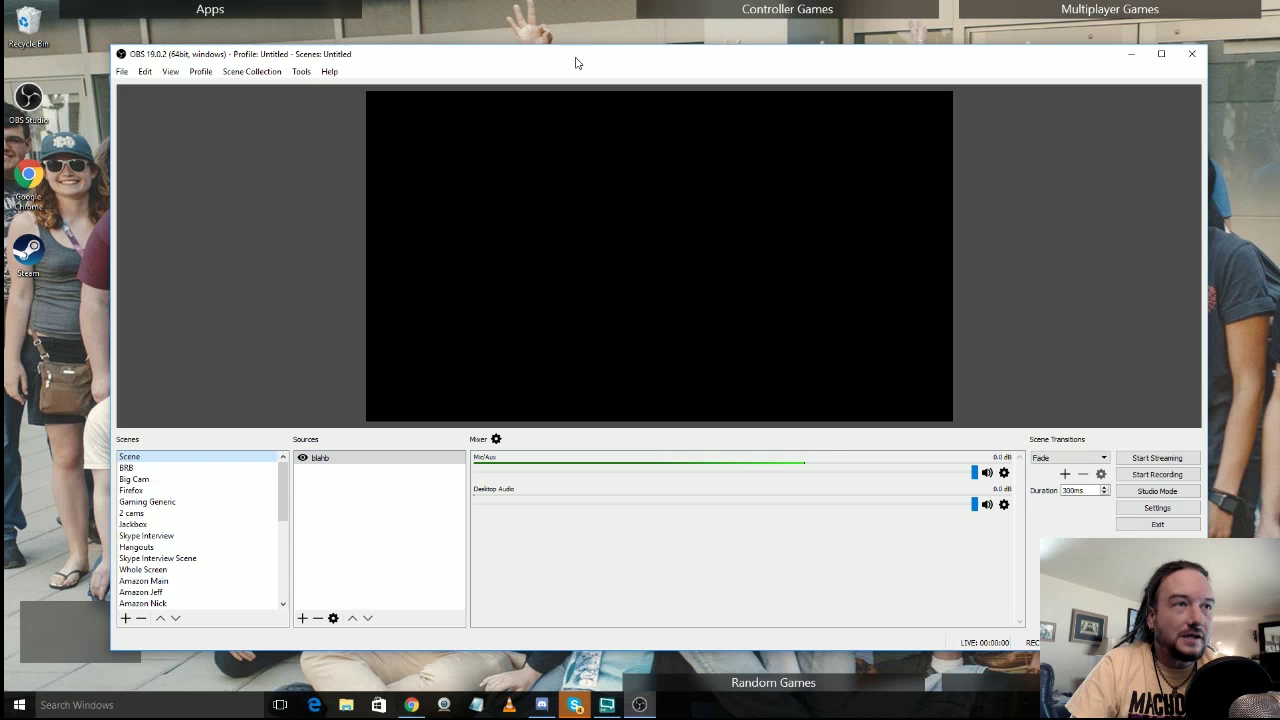
Step: Bring up YouTube Creator Studio and go to Live Streaming > Events
click(411, 705)
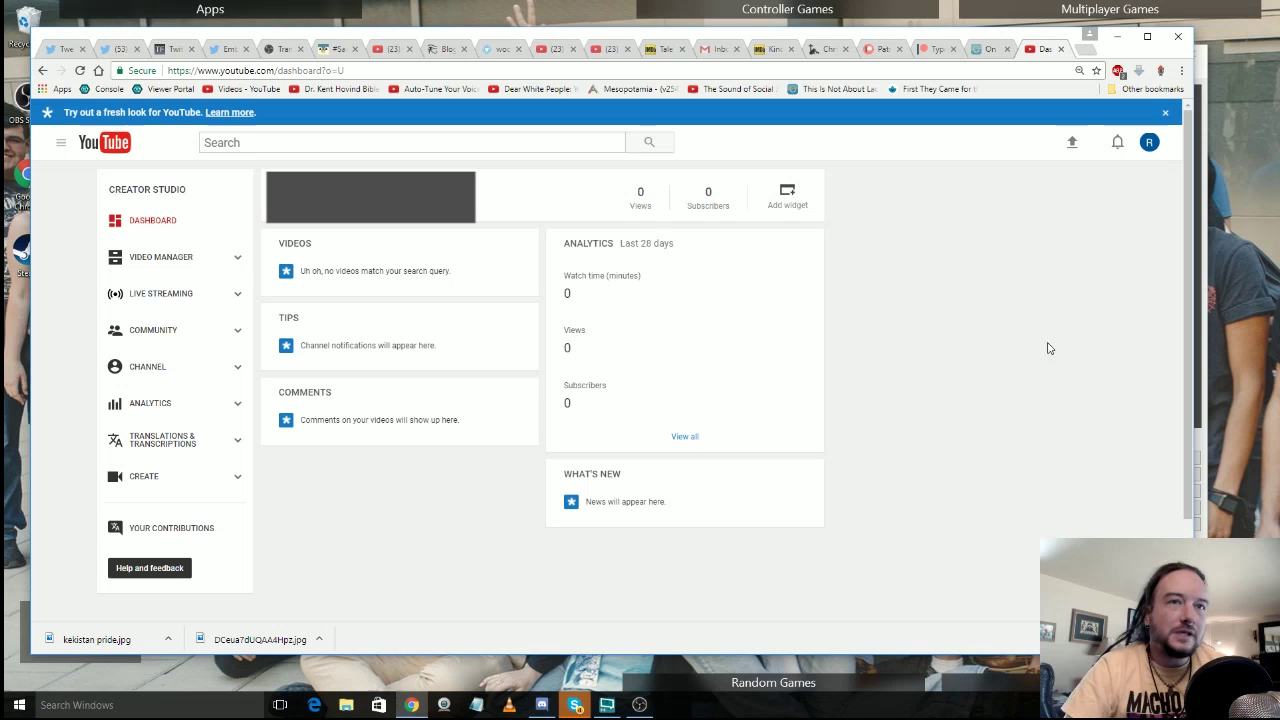
click(180, 298)
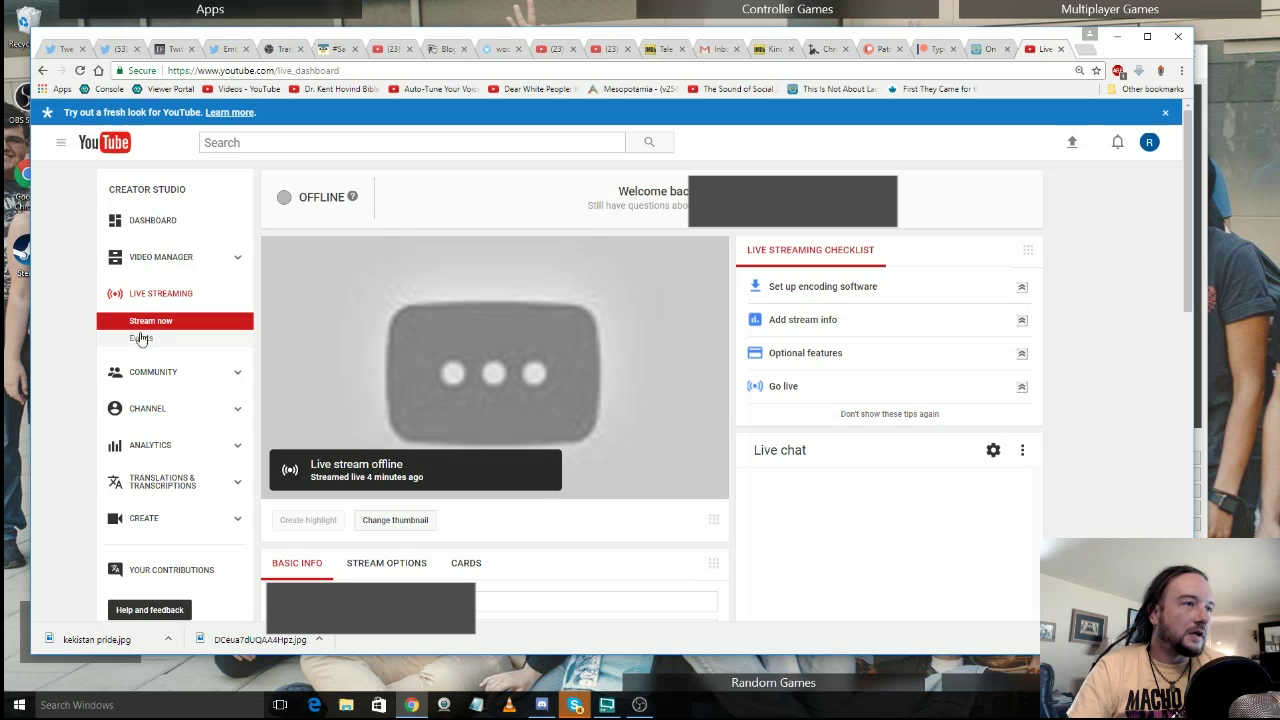
click(143, 342)
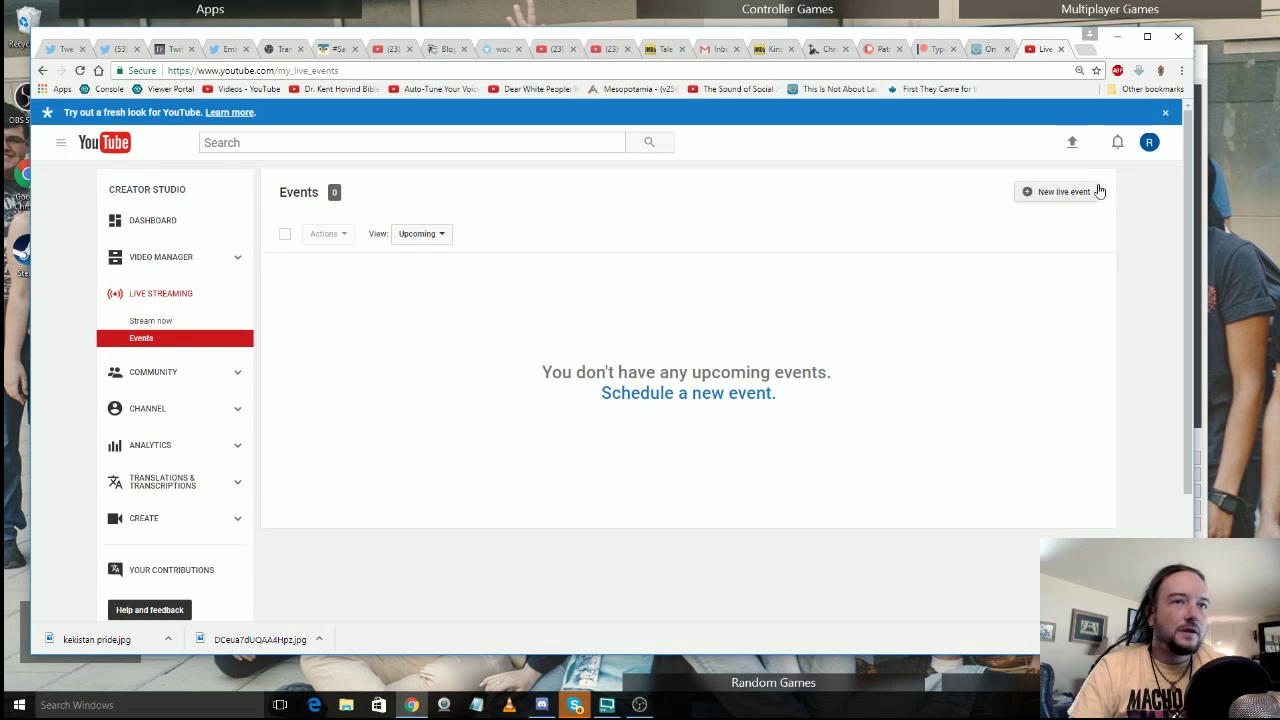
Step: Start a new live event titled 'OBS Tutorial'
click(1066, 195)
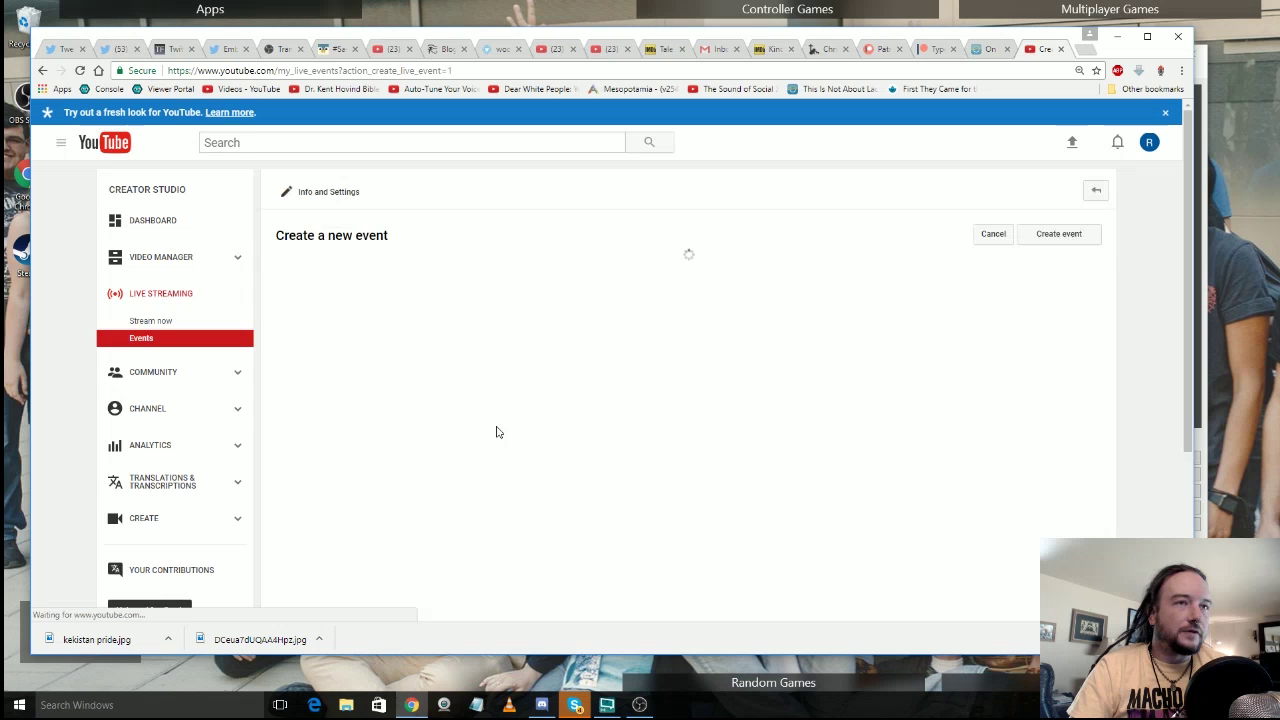
click(502, 313)
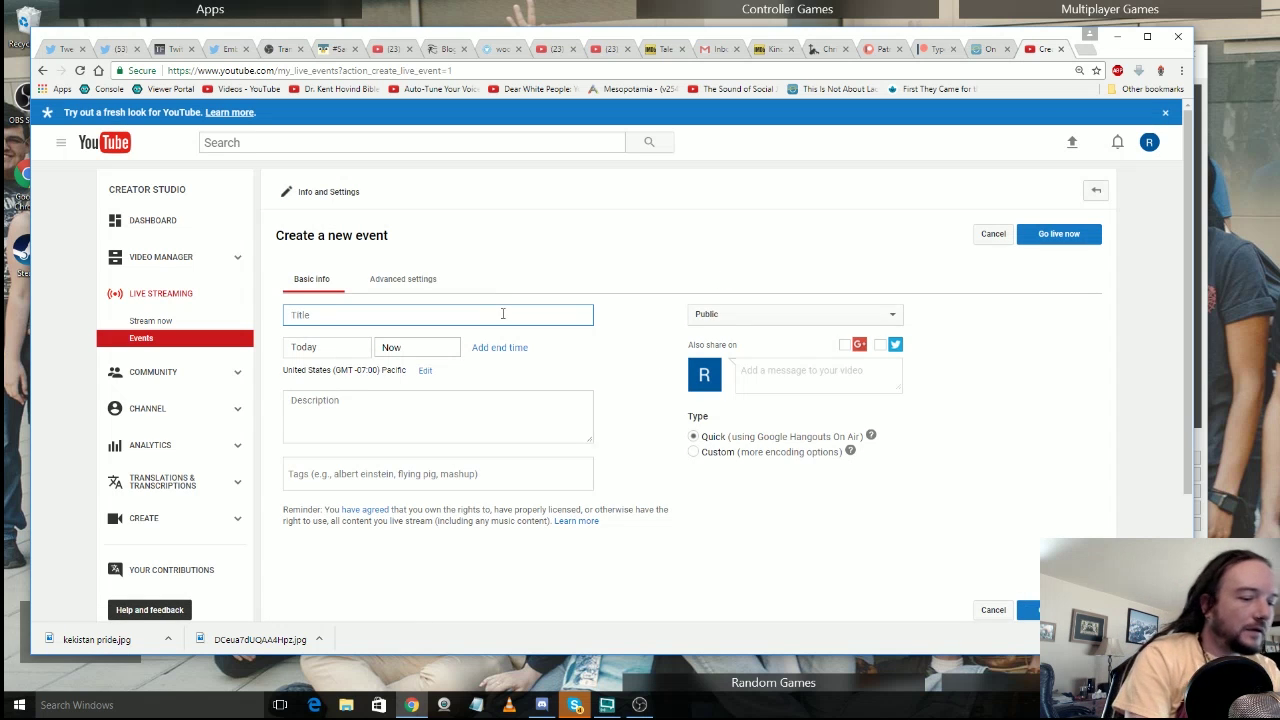
text(OBS Tutorial)
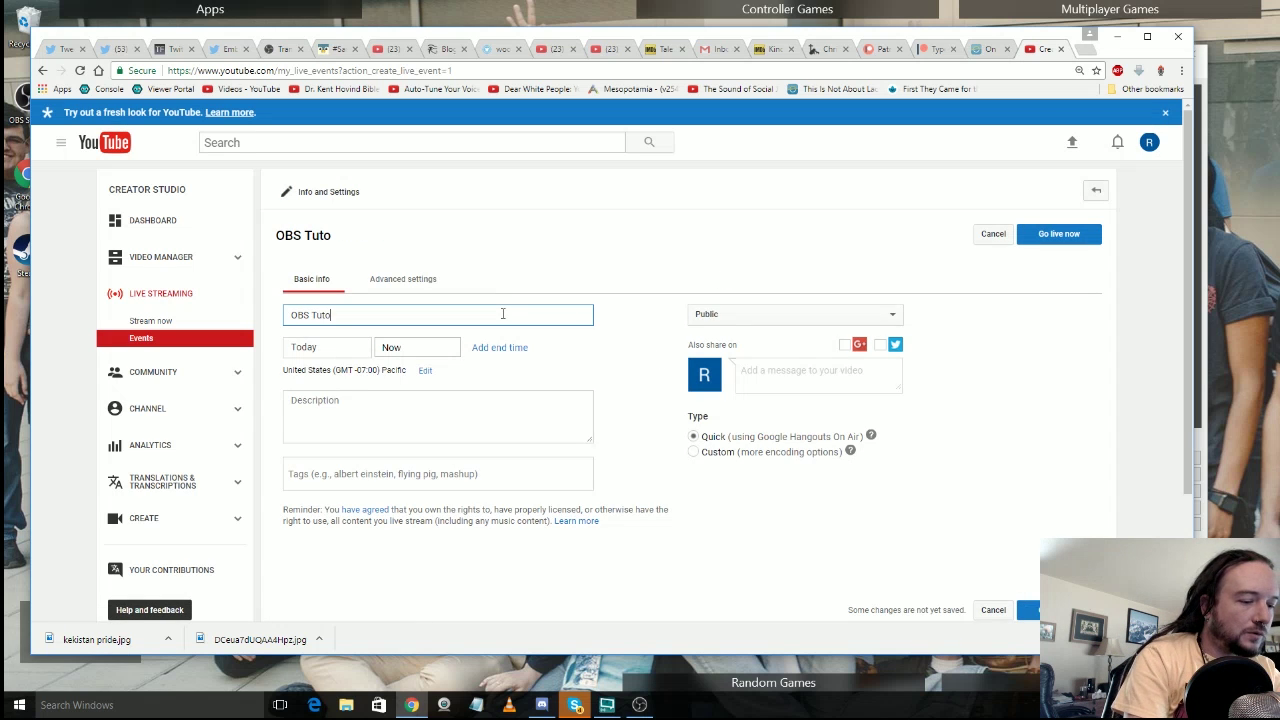
click(413, 451)
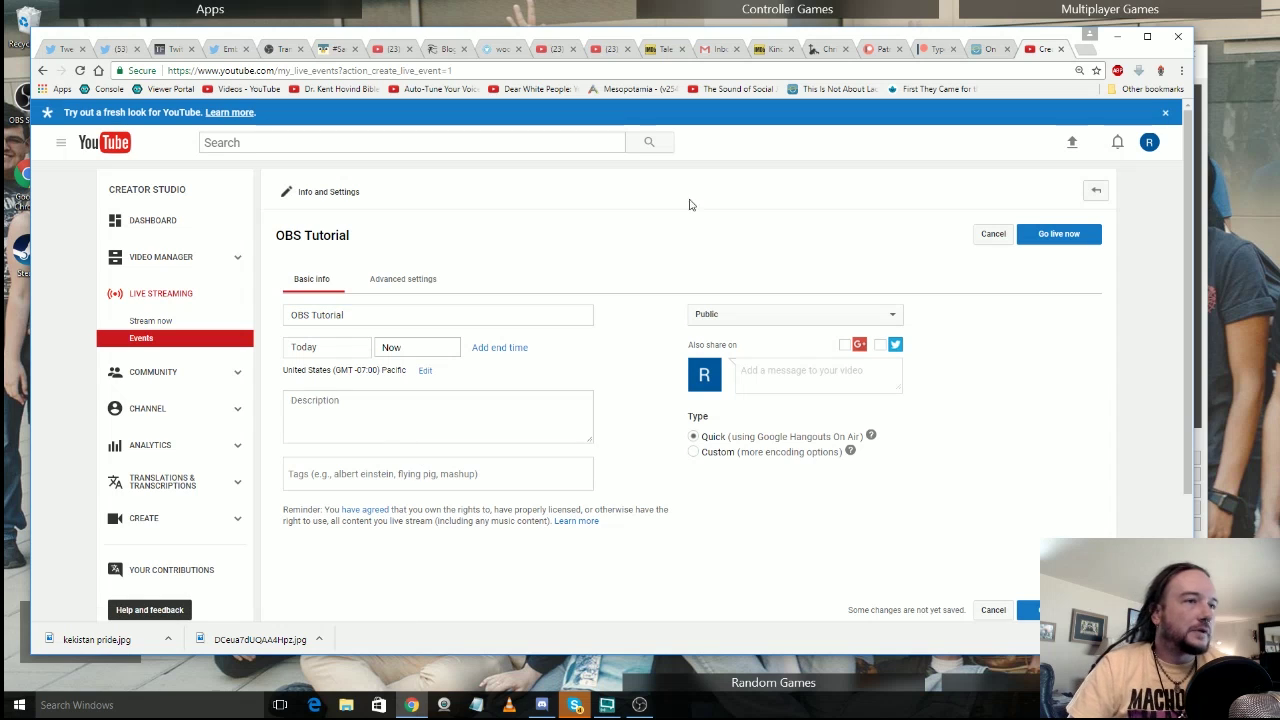
Step: Choose the Custom event type, check Advanced settings, then return to Basic info
click(693, 452)
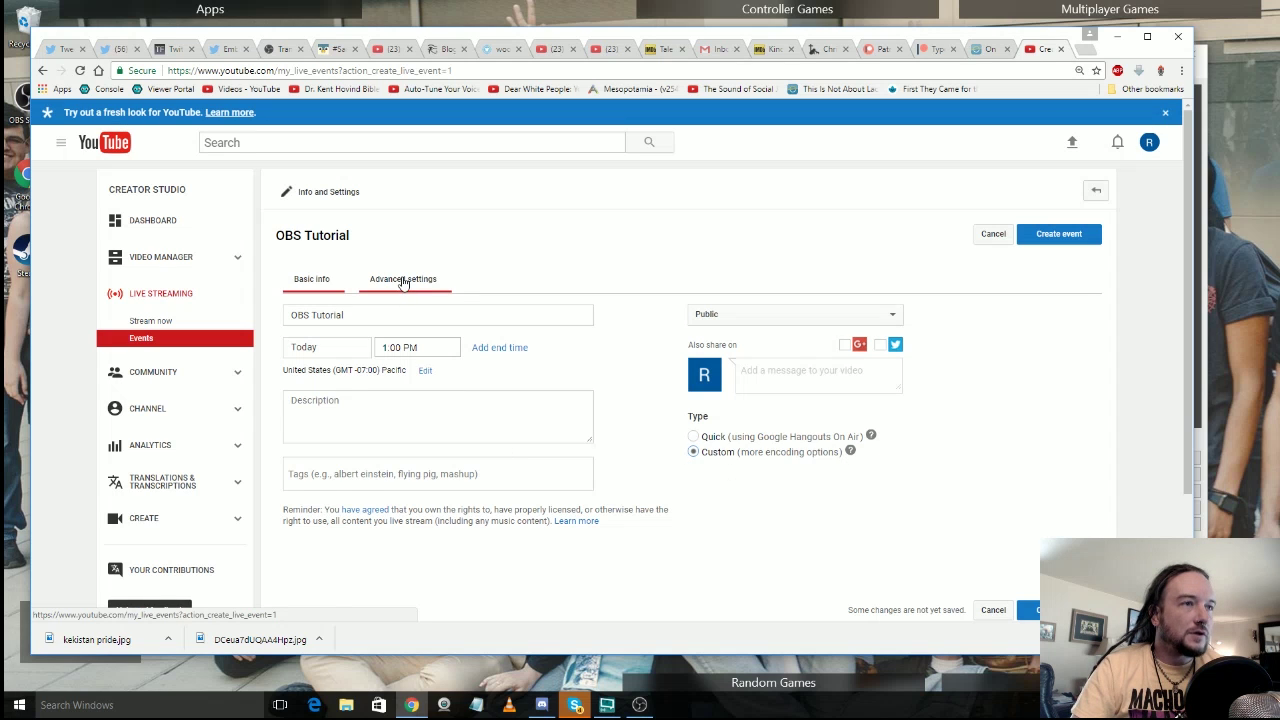
click(401, 280)
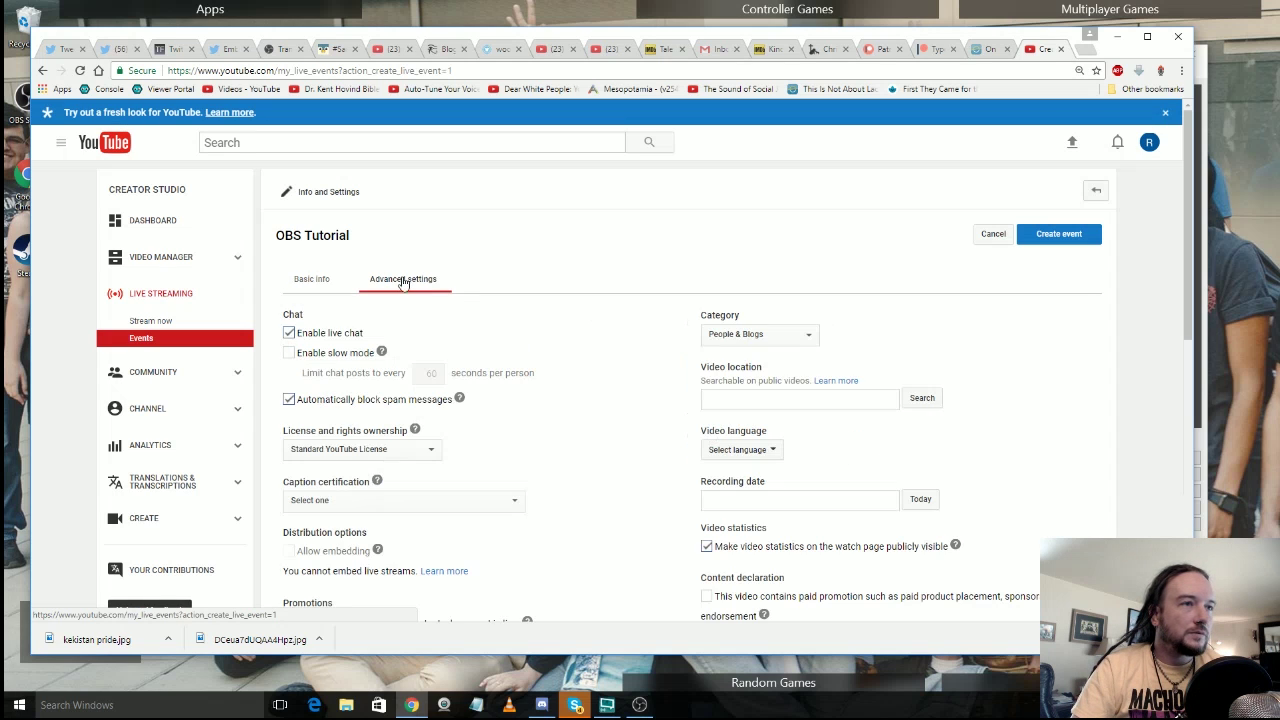
click(320, 280)
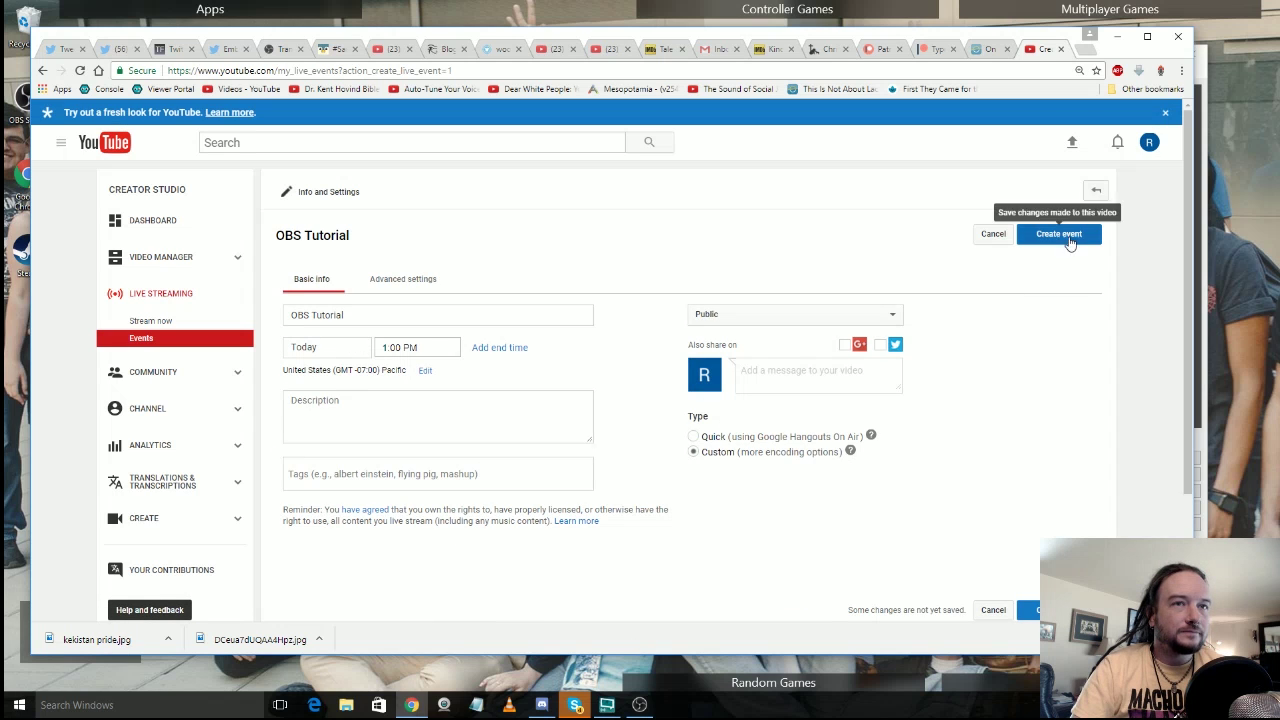
Step: Create the event with the 3000–6000 Kbps (1080p) bitrate and Other encoders
click(1066, 236)
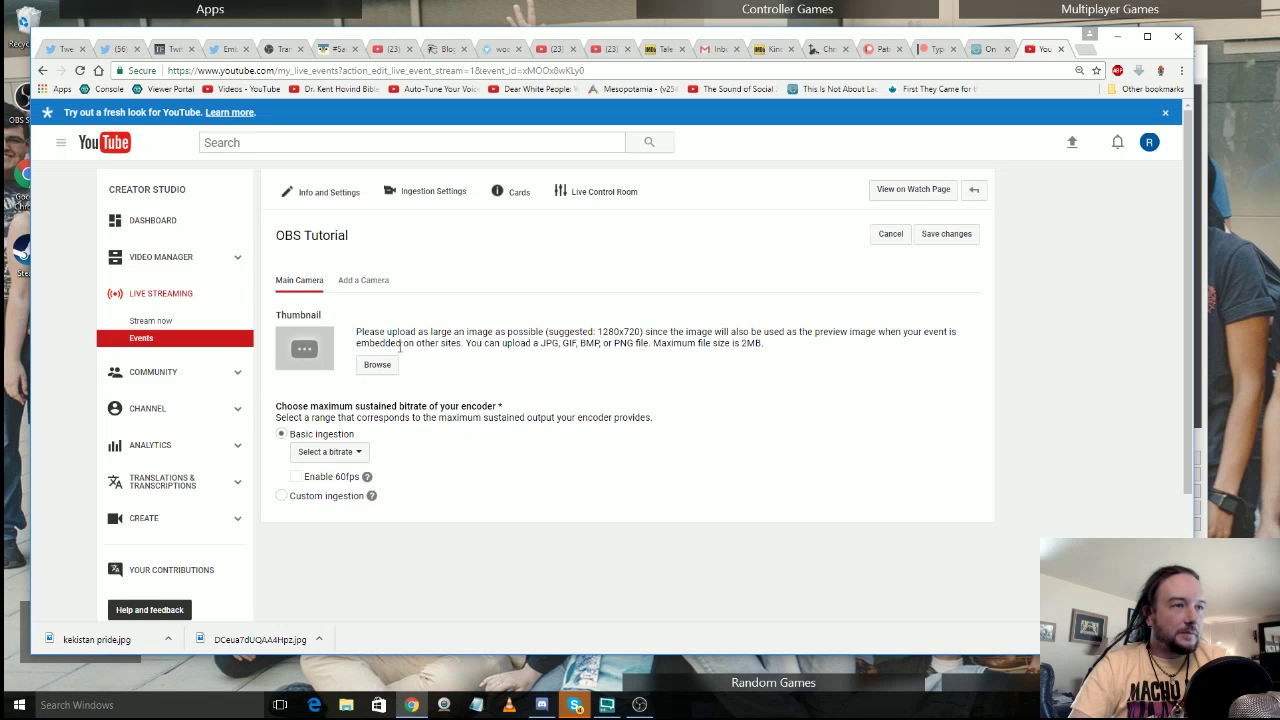
click(338, 452)
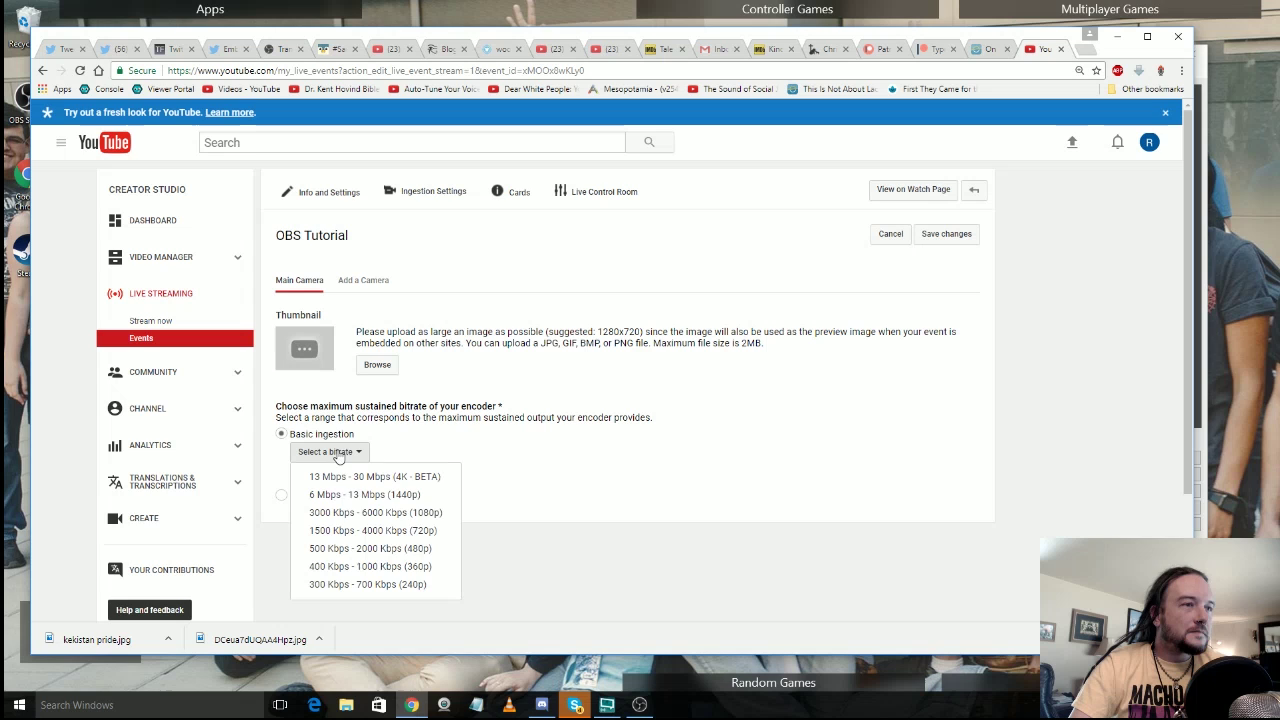
click(425, 517)
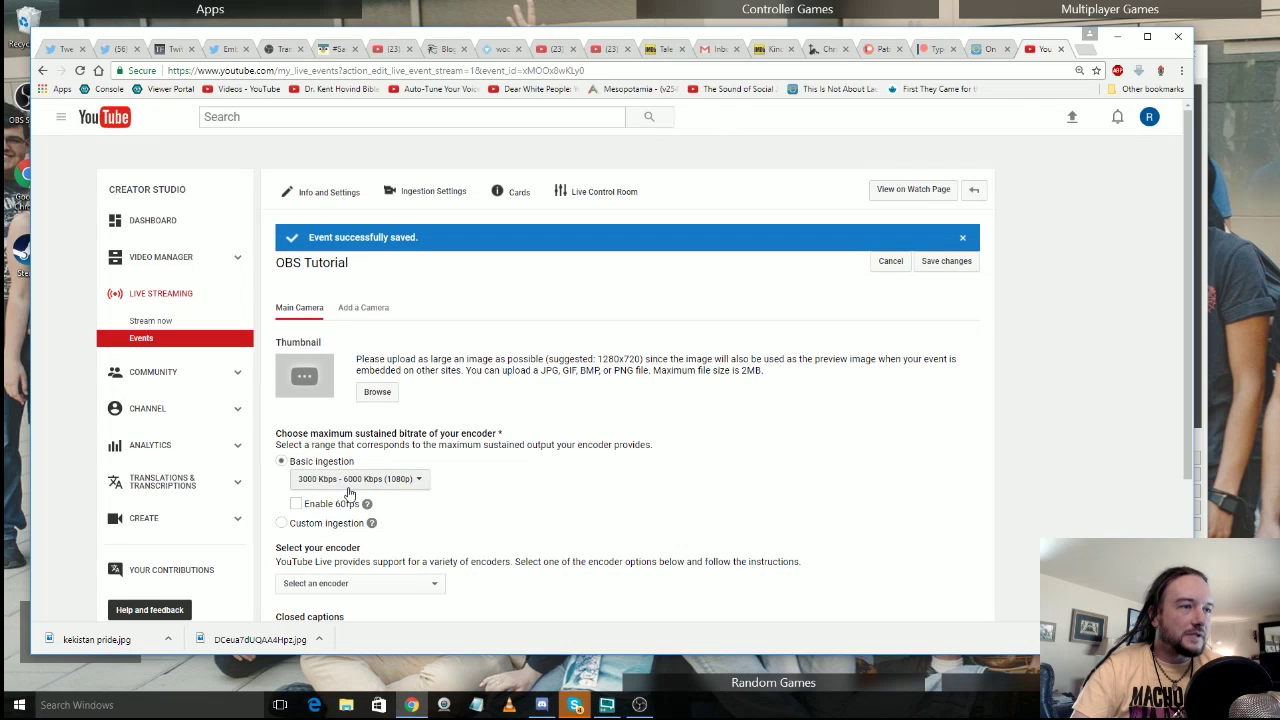
scroll(842, 382, down, 2)
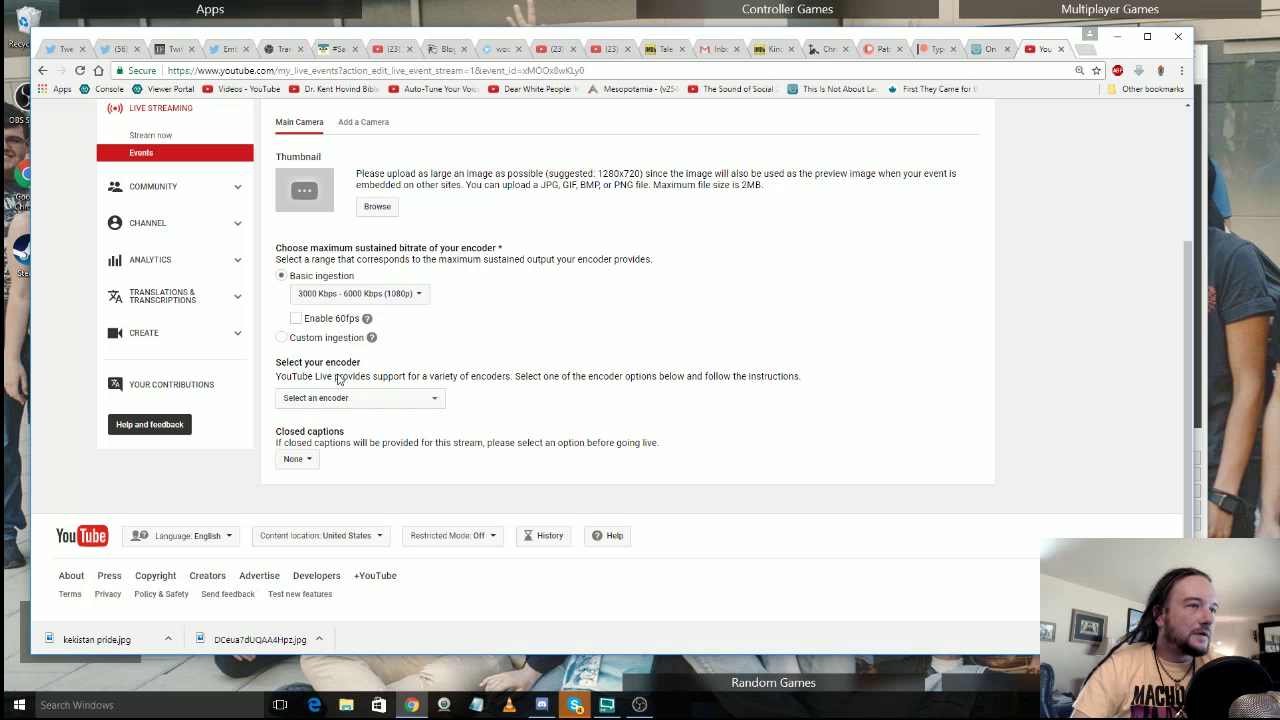
click(373, 401)
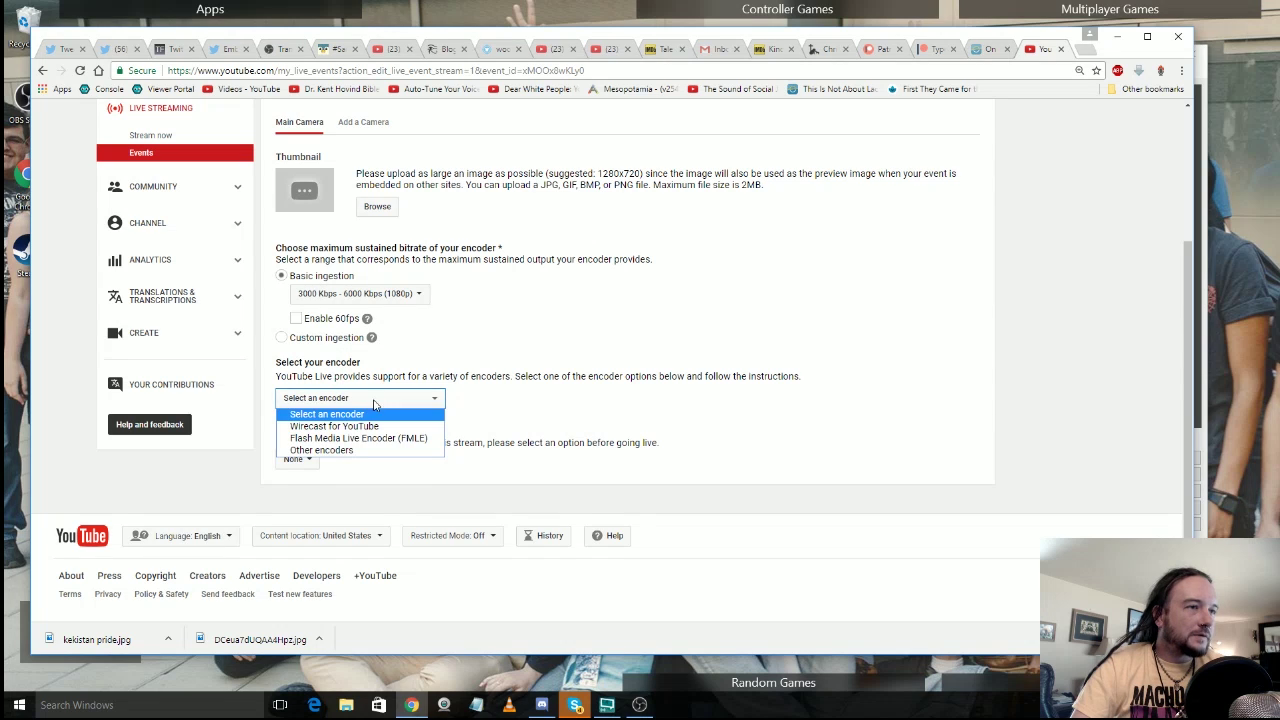
click(349, 449)
Step: Copy the event's stream key from the Stream Name field
scroll(793, 387, down, 4)
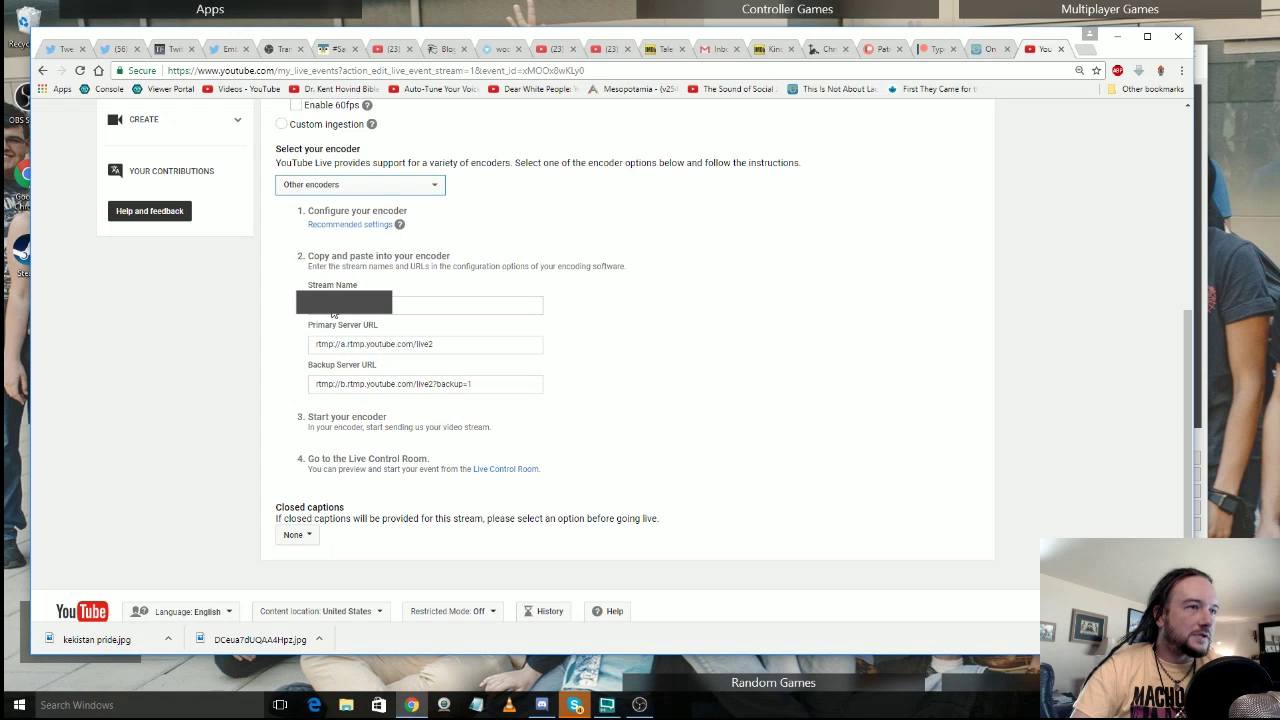
click(333, 312)
right_click(334, 309)
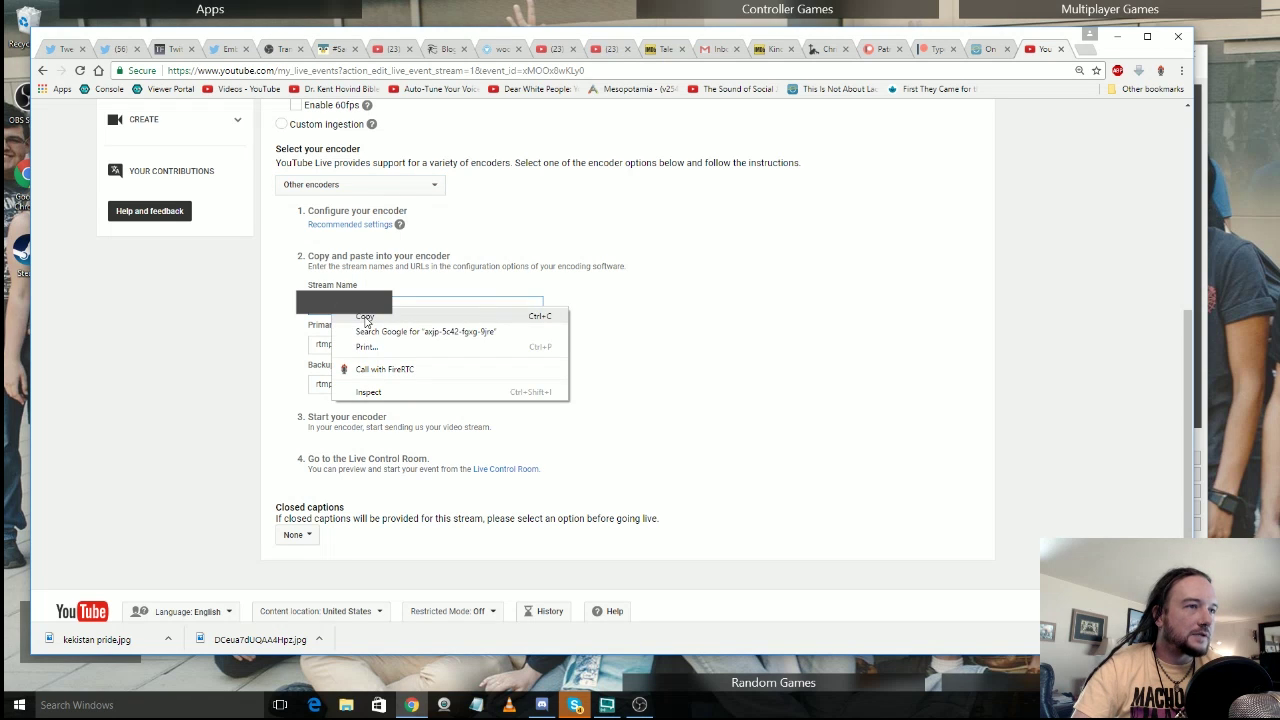
click(365, 318)
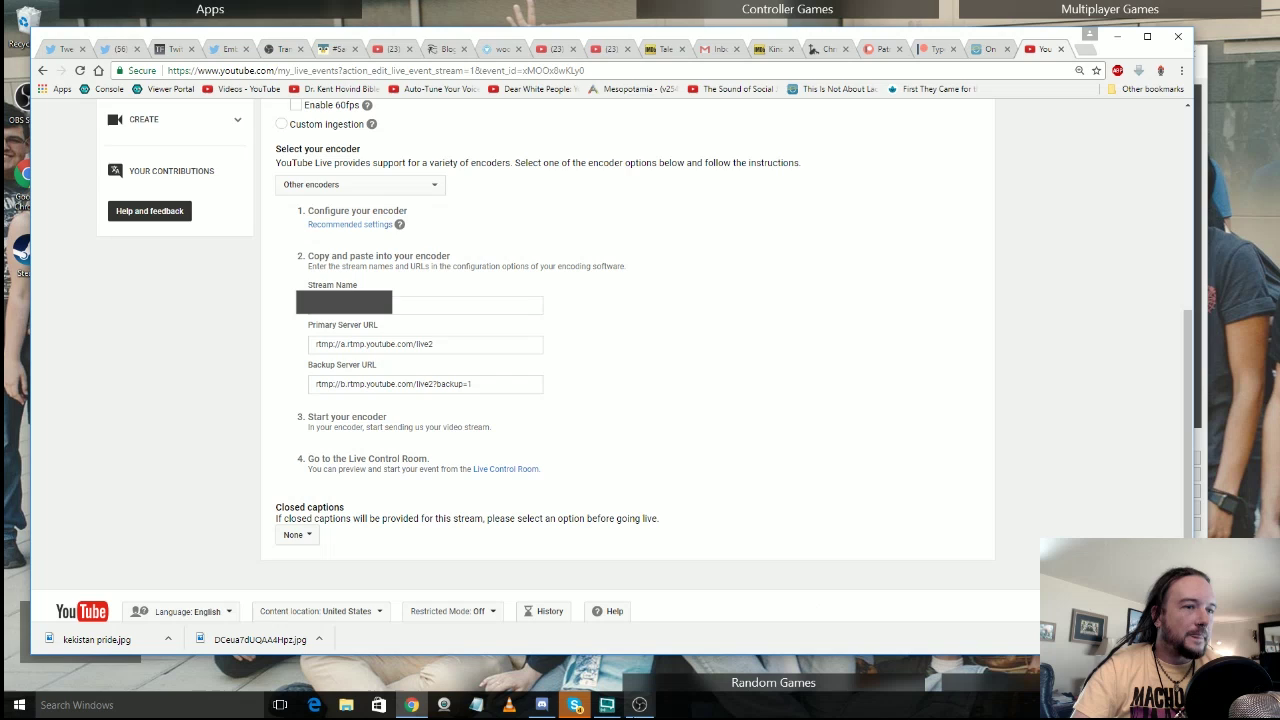
key(alt+Tab)
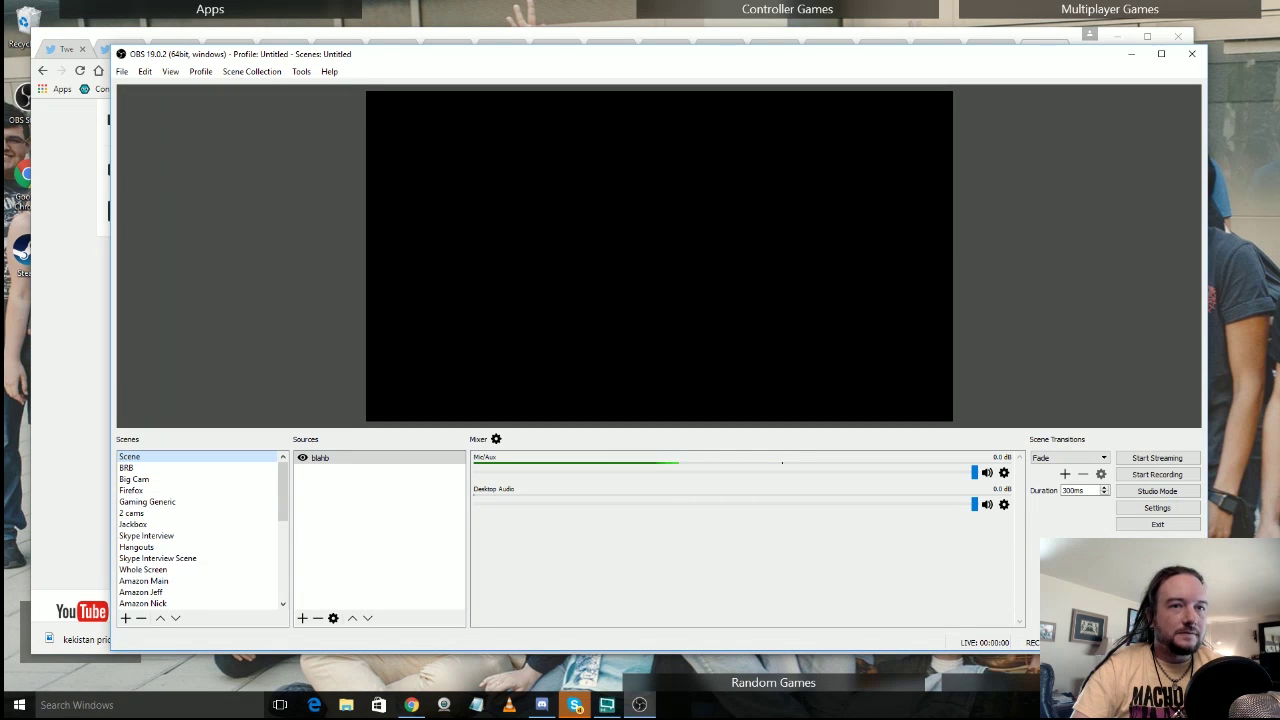
Step: Set the OBS stream service to YouTube / YouTube Gaming, replace the stream key with the copied one, and apply
click(1138, 512)
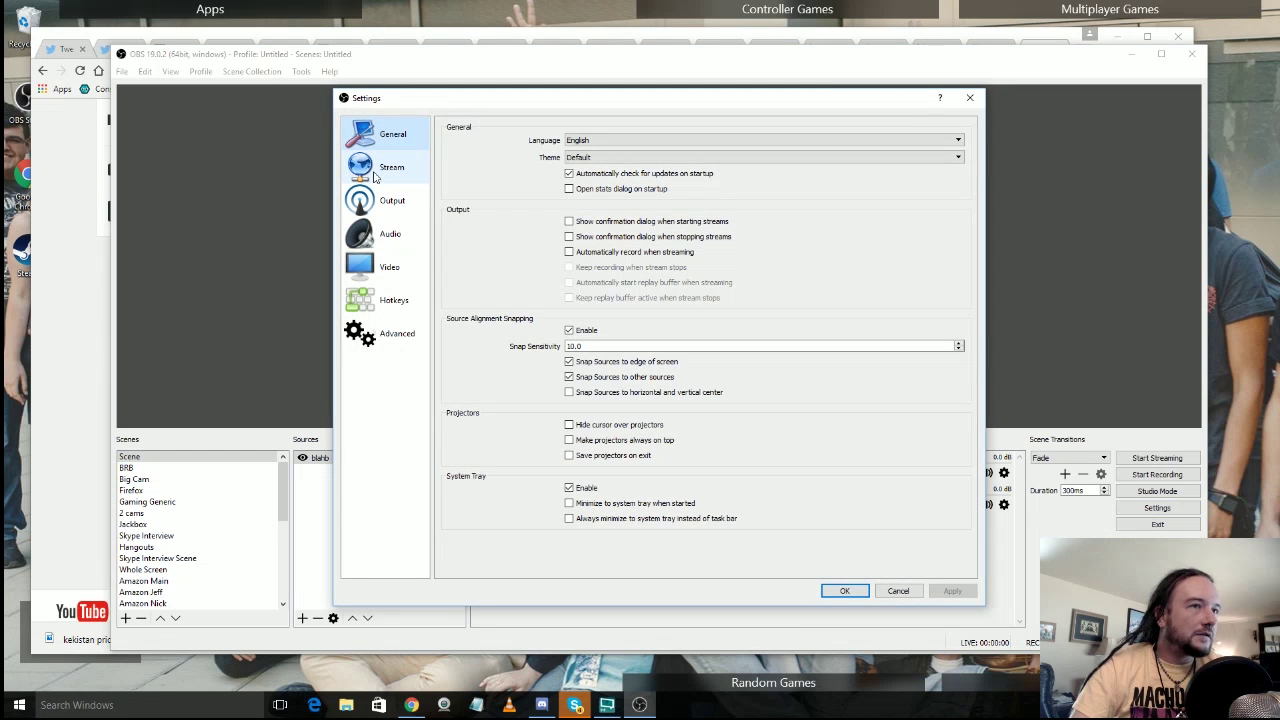
click(376, 172)
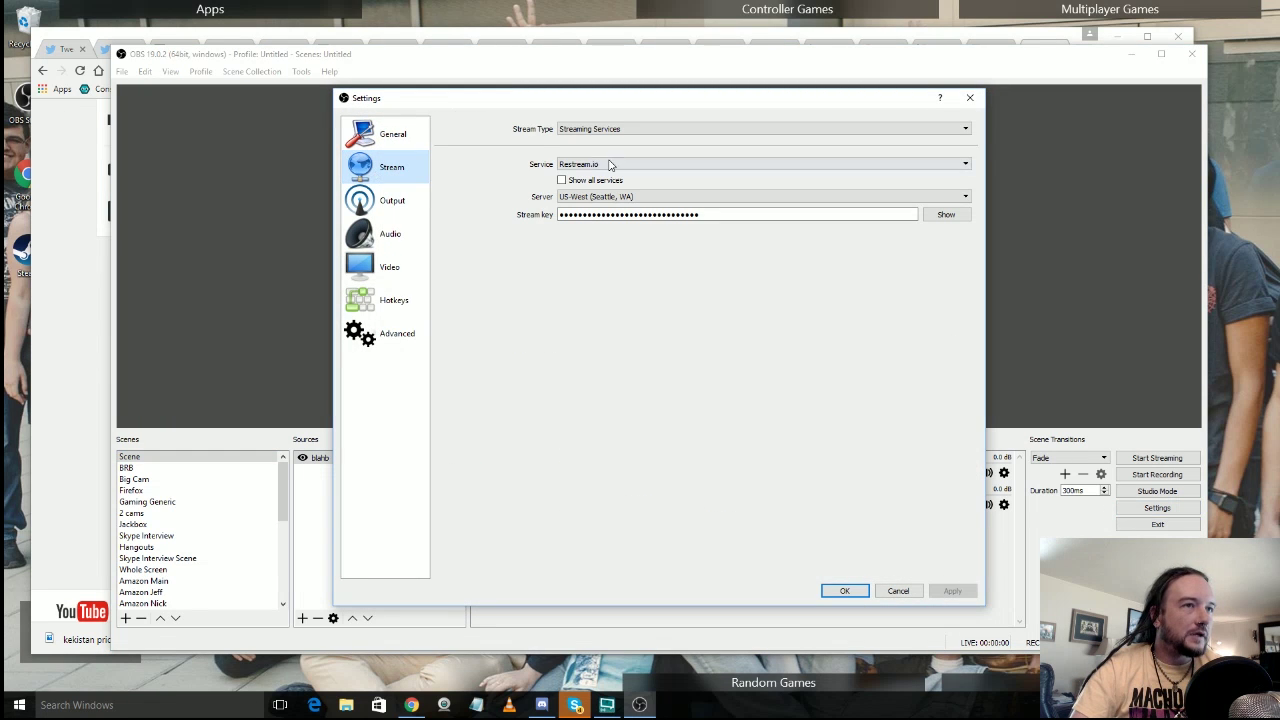
click(610, 165)
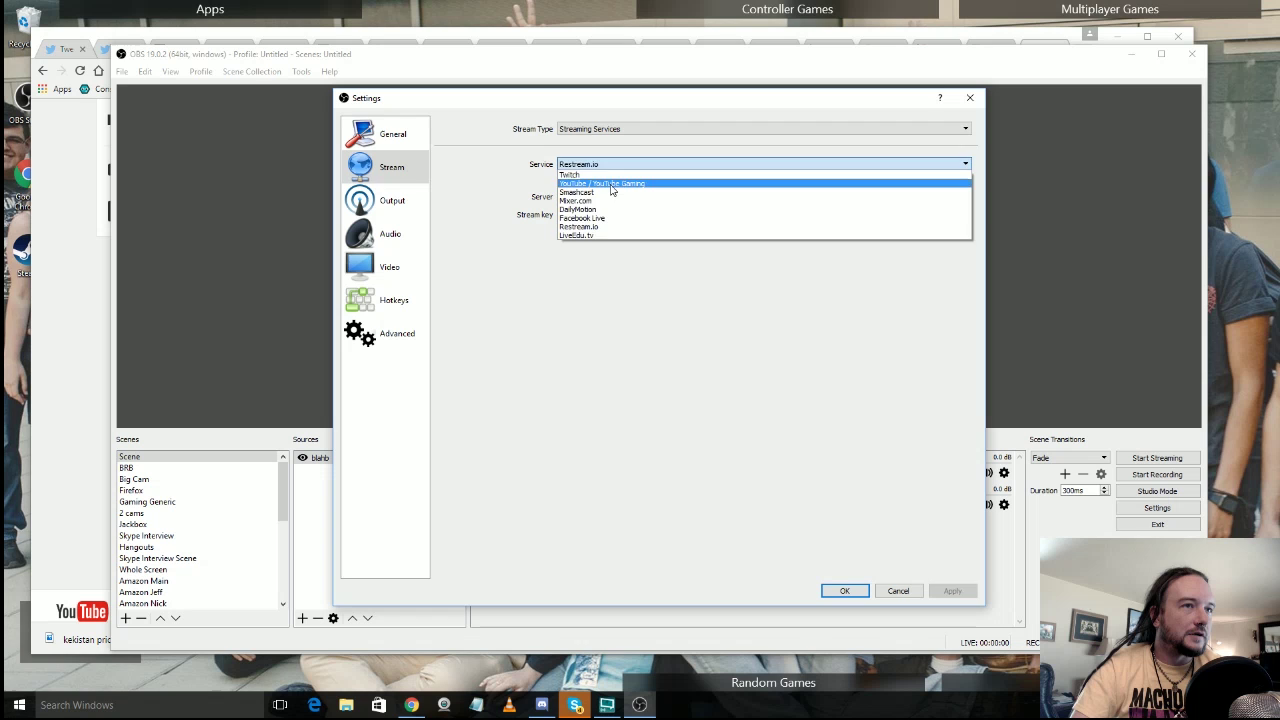
click(612, 183)
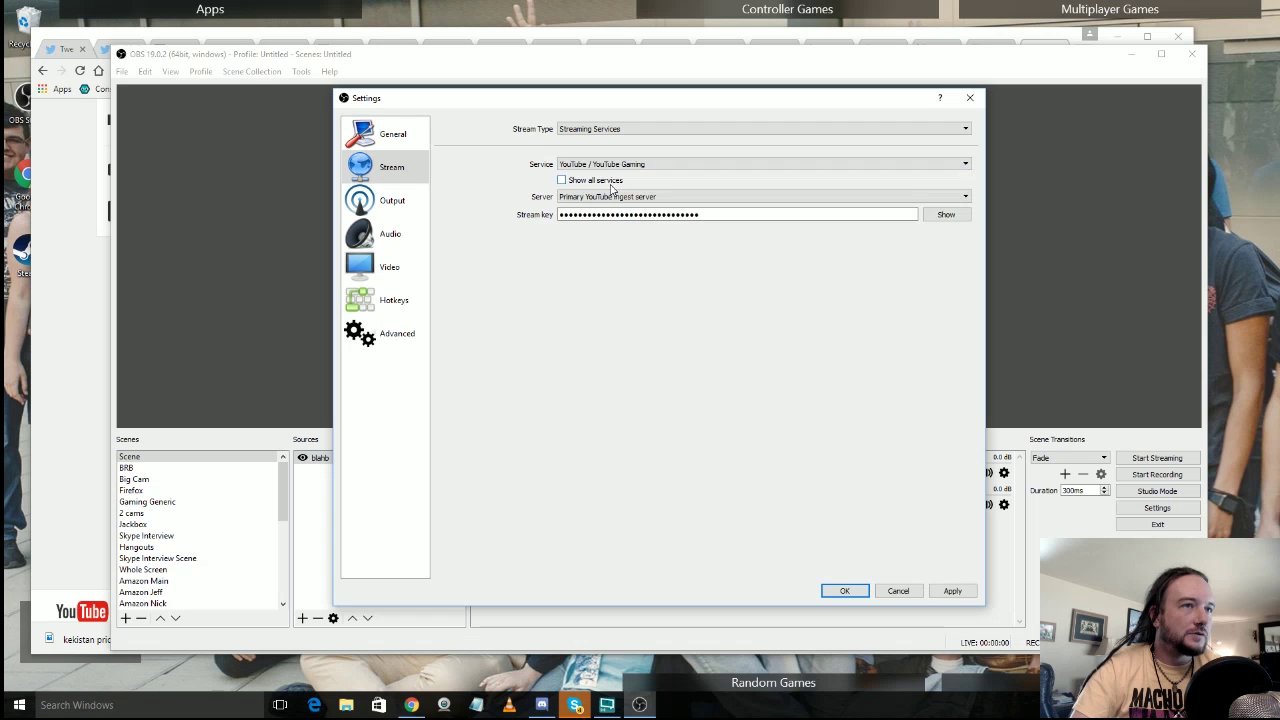
double_click(764, 212)
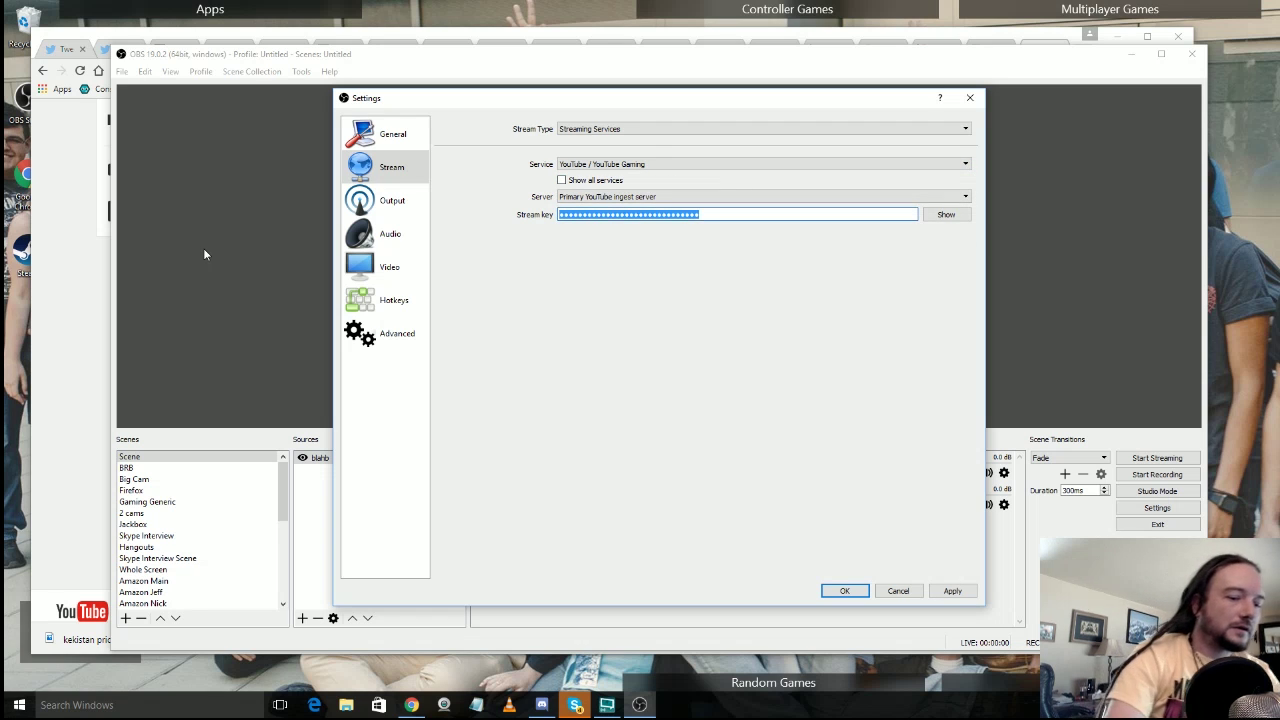
key(BackSpace)
key(ctrl+v)
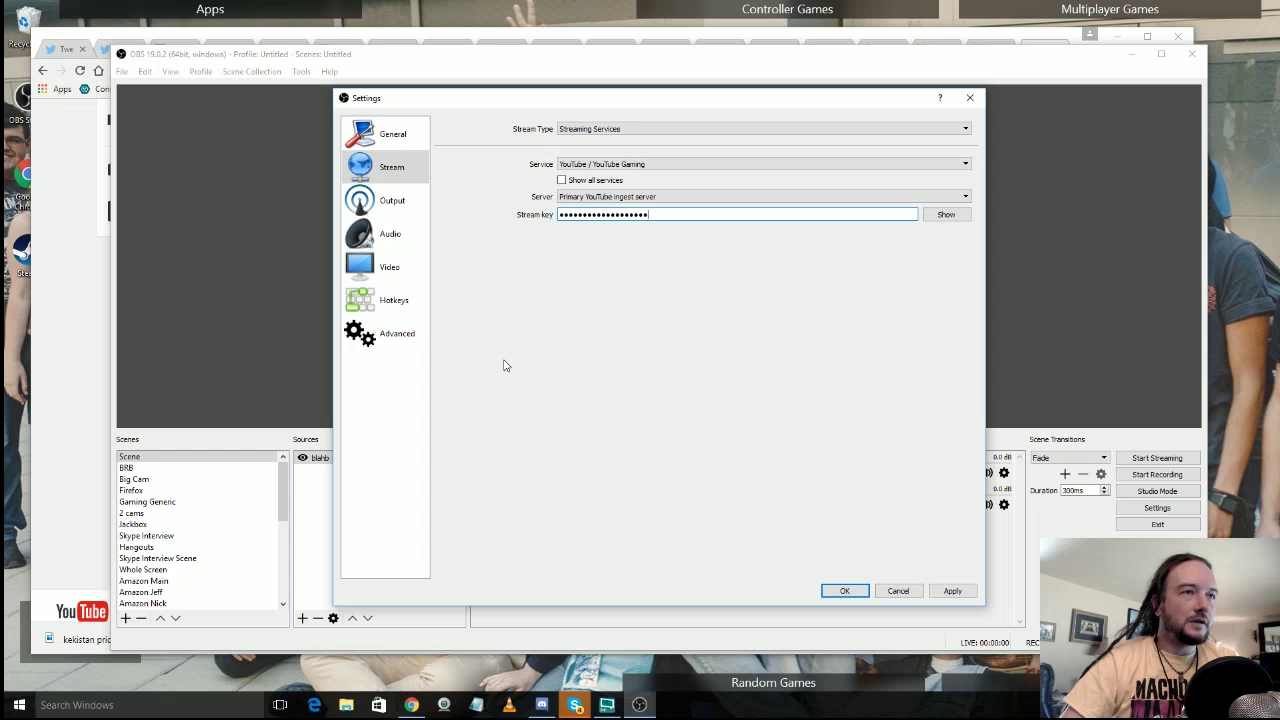
click(957, 590)
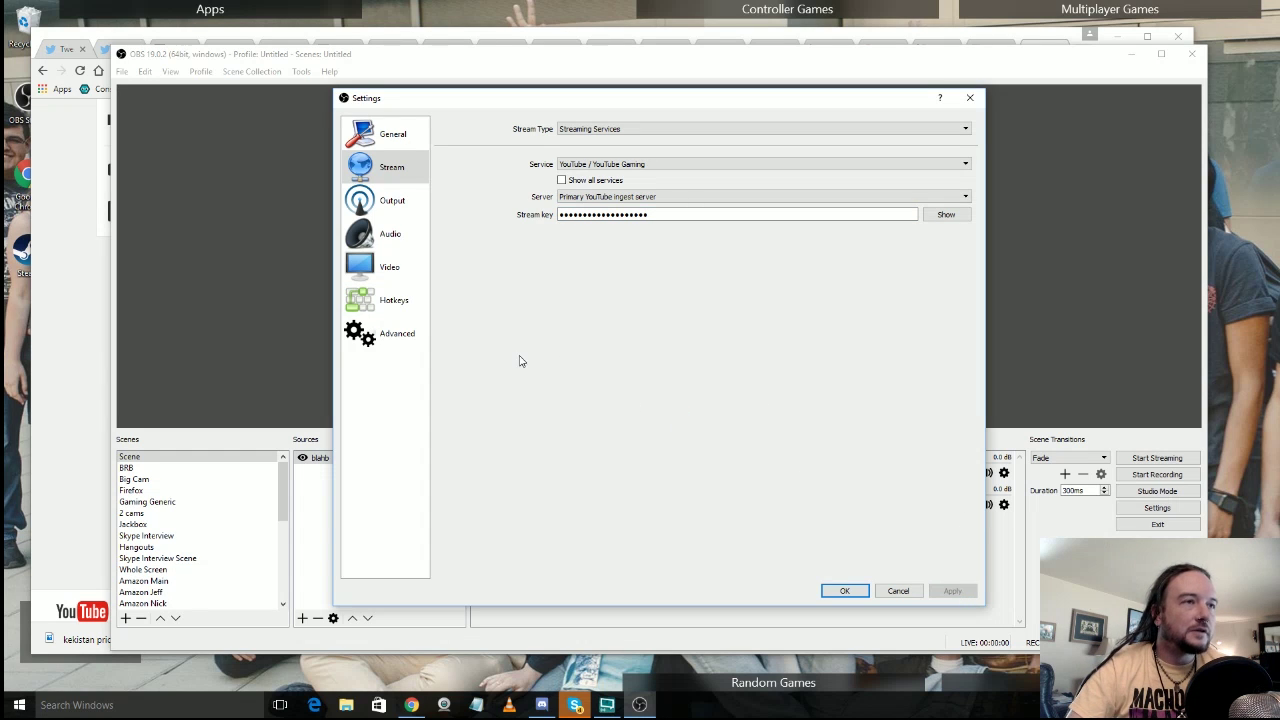
Step: Review the Output streaming settings: NVENC H.264 encoder, CBR rate control, 3000 bitrate
click(394, 136)
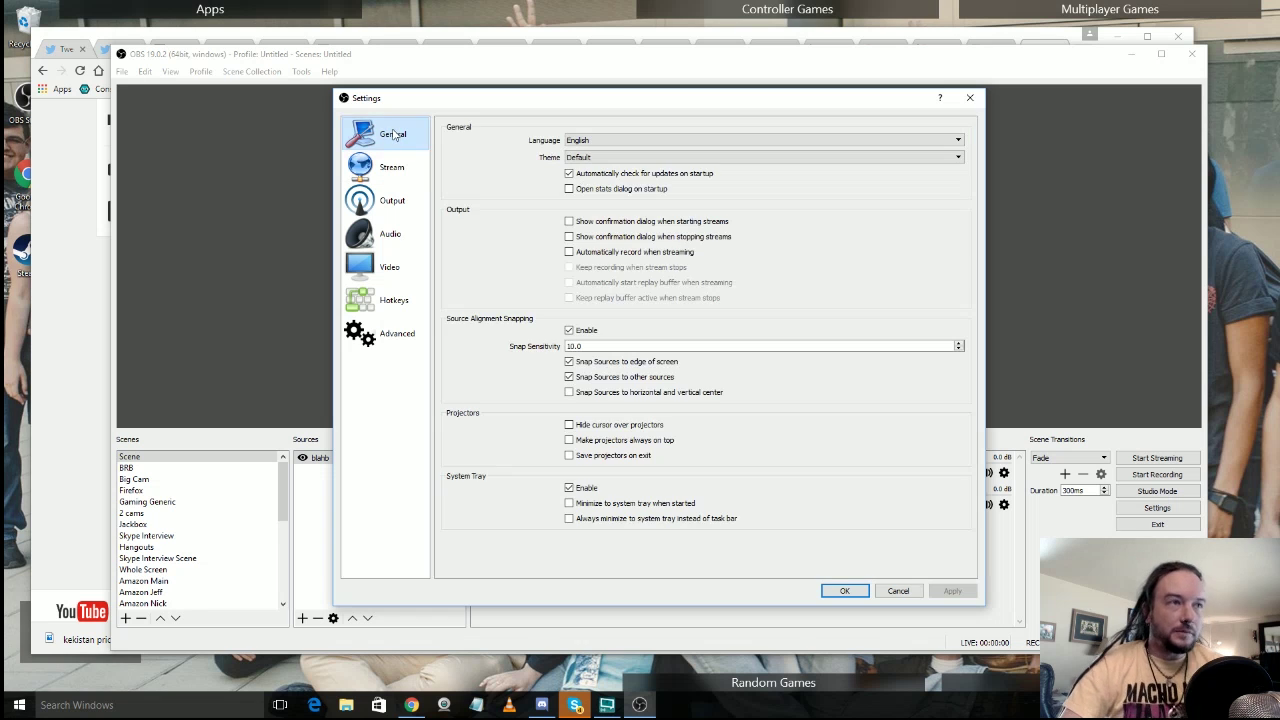
click(390, 205)
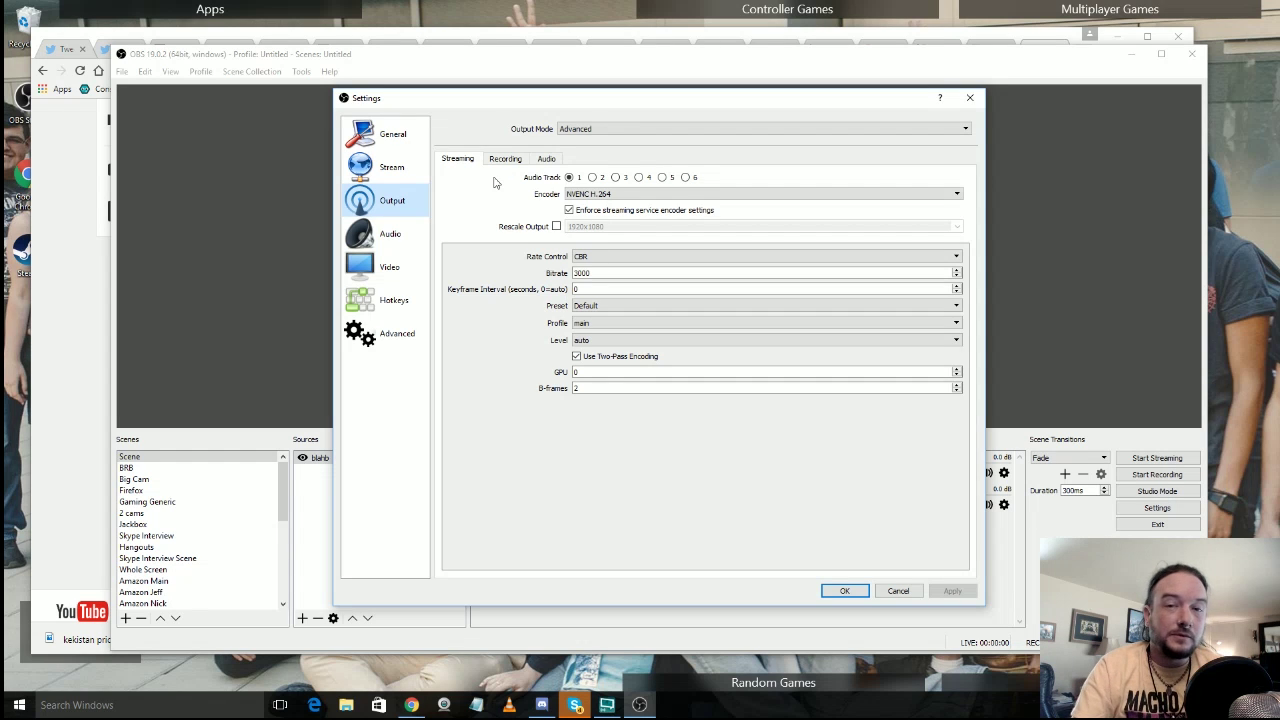
click(596, 273)
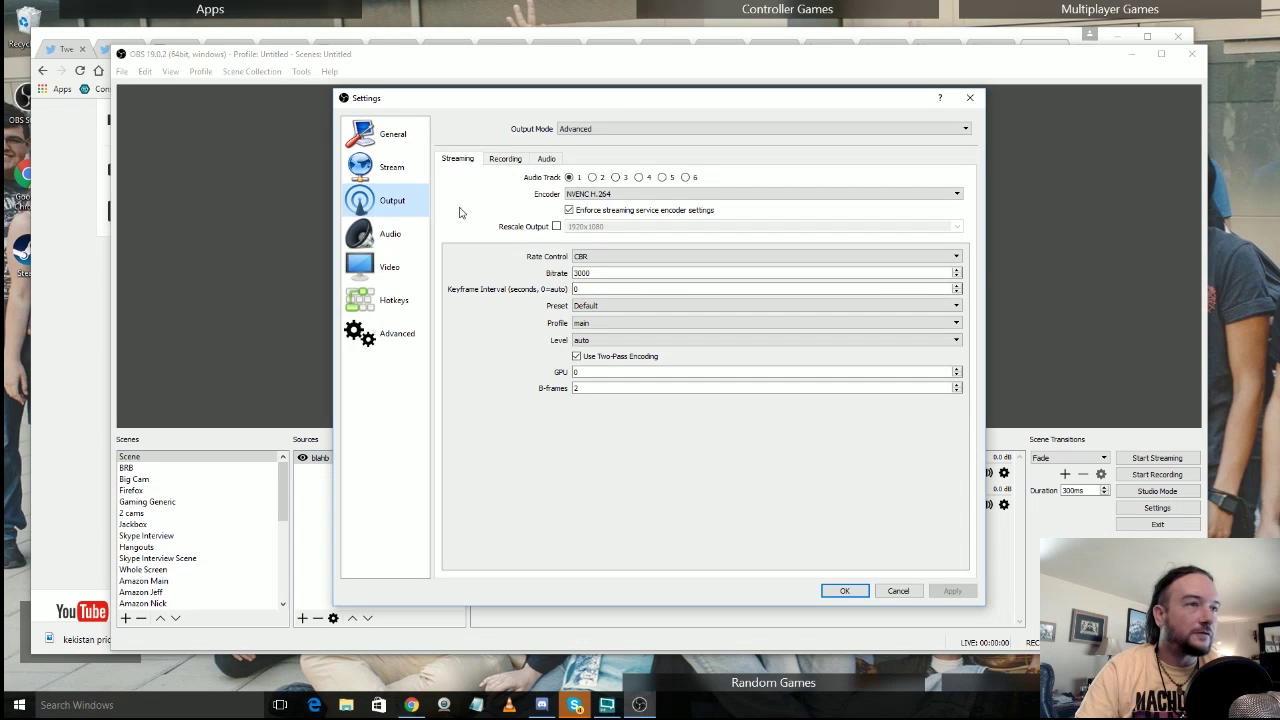
Step: Change the scaled output resolution from 1280x720 to 1920x1080 and save the settings
click(389, 267)
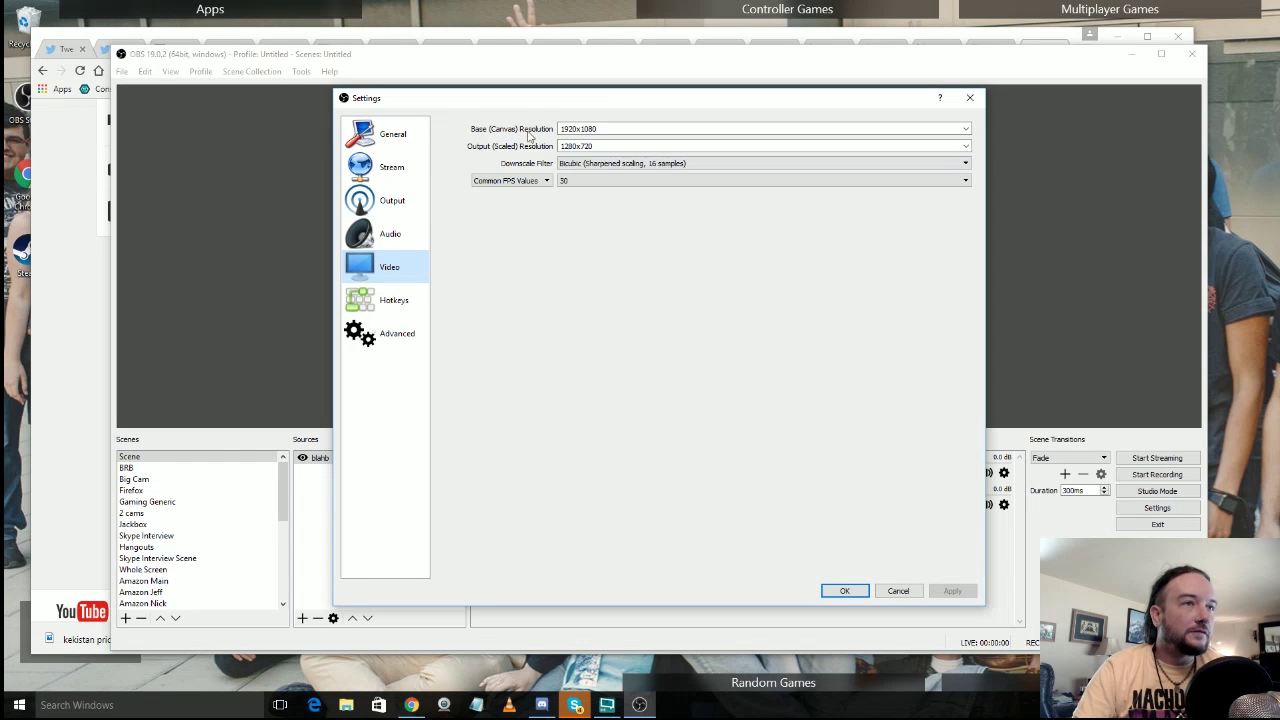
drag(483, 101, 737, 291)
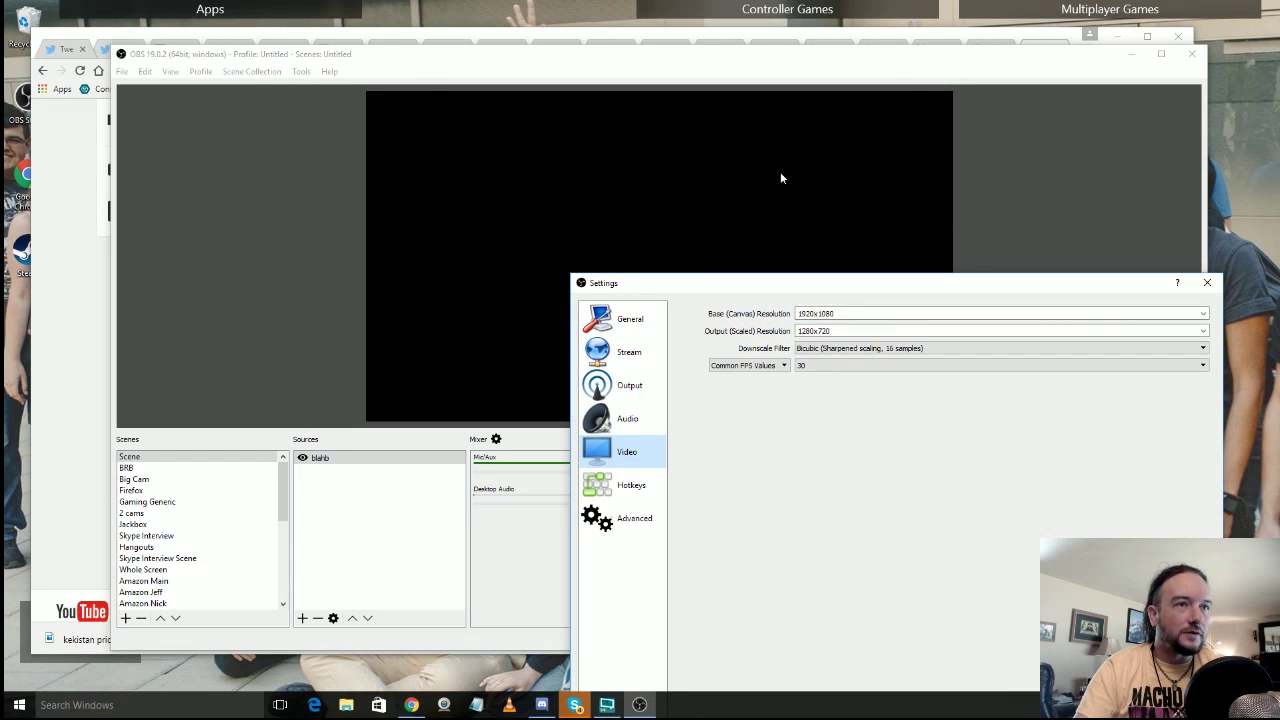
drag(826, 286, 668, 163)
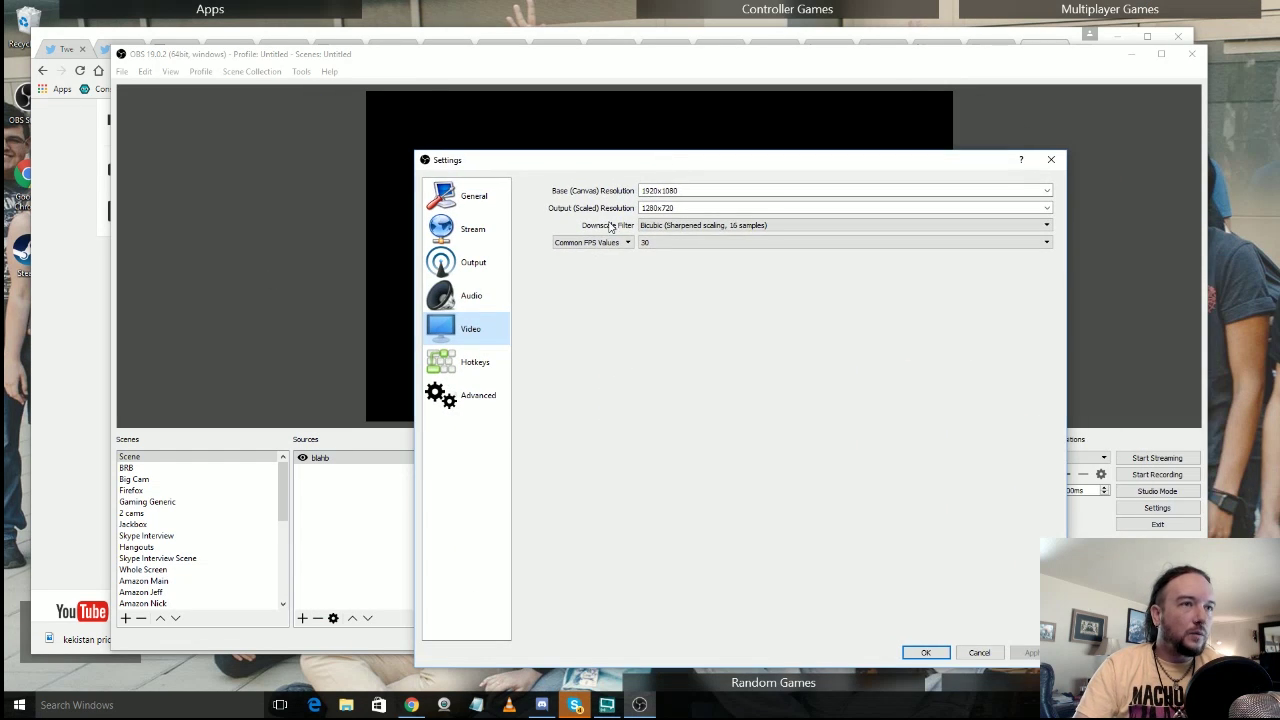
double_click(710, 207)
text(19)
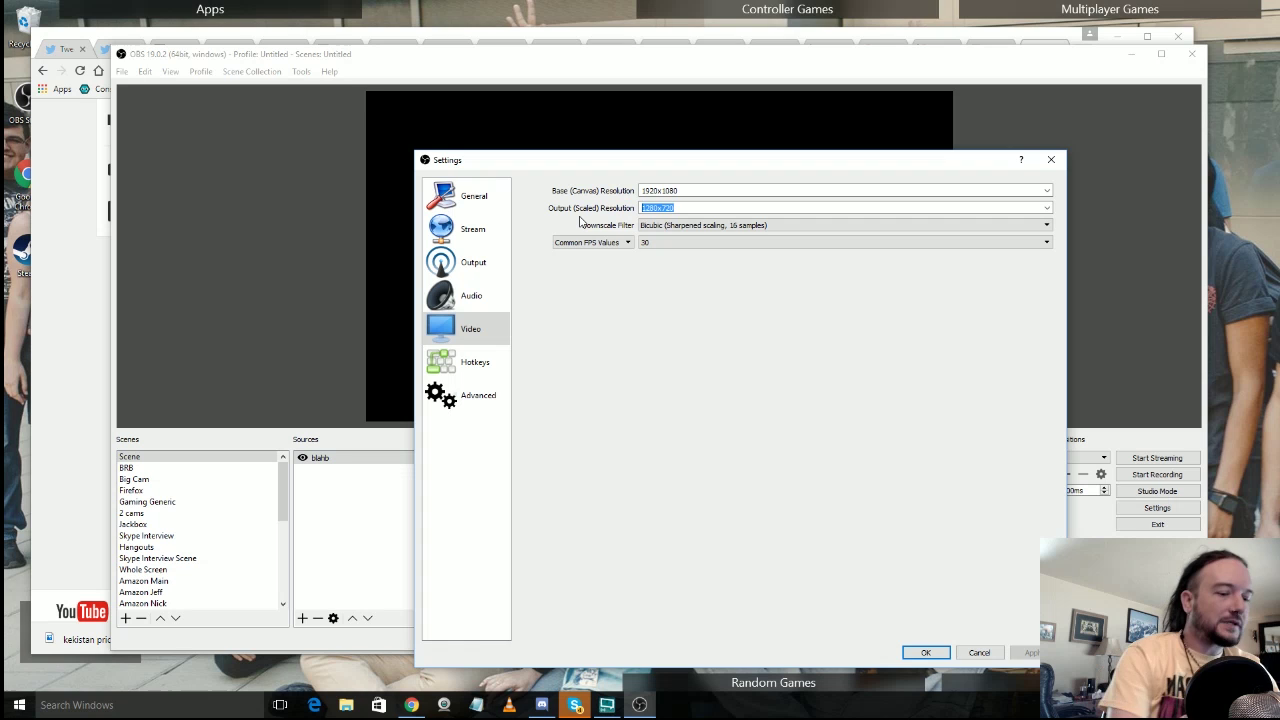
text(20x10)
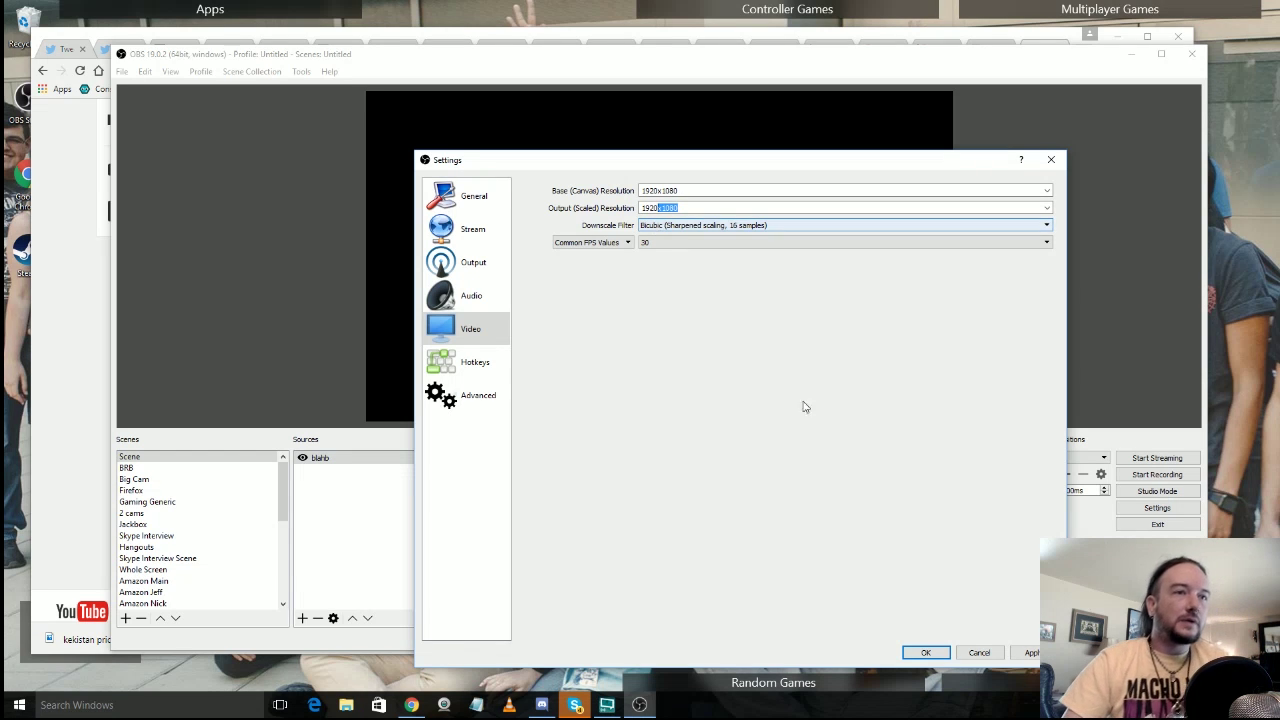
click(924, 653)
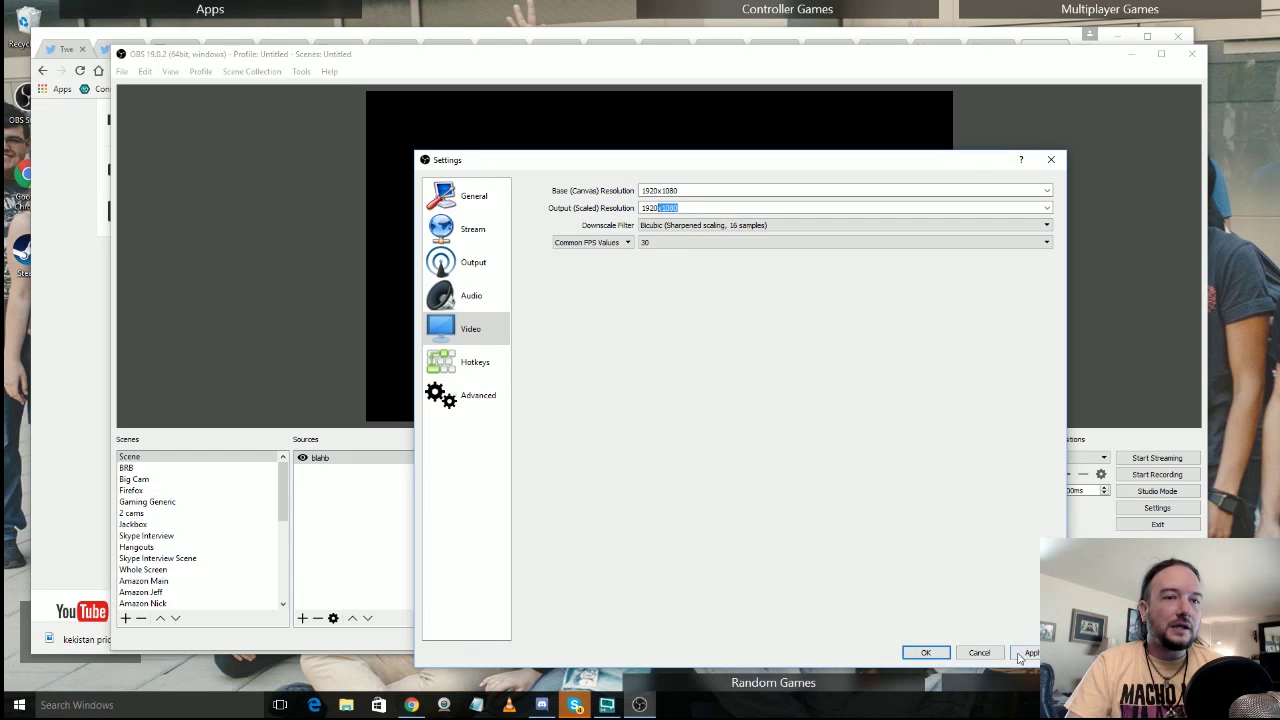
click(927, 654)
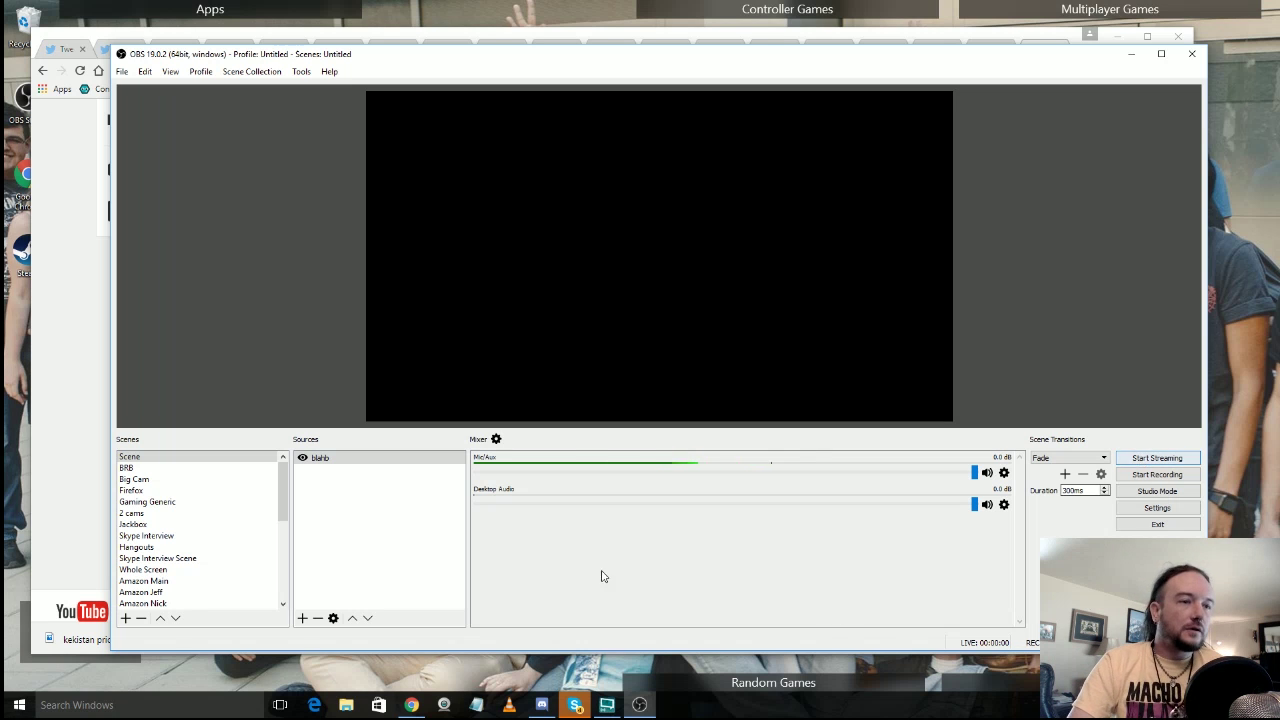
Step: Open the 'OBS Tutorial' event's Live Control Room in Chrome
click(411, 705)
scroll(866, 314, up, 5)
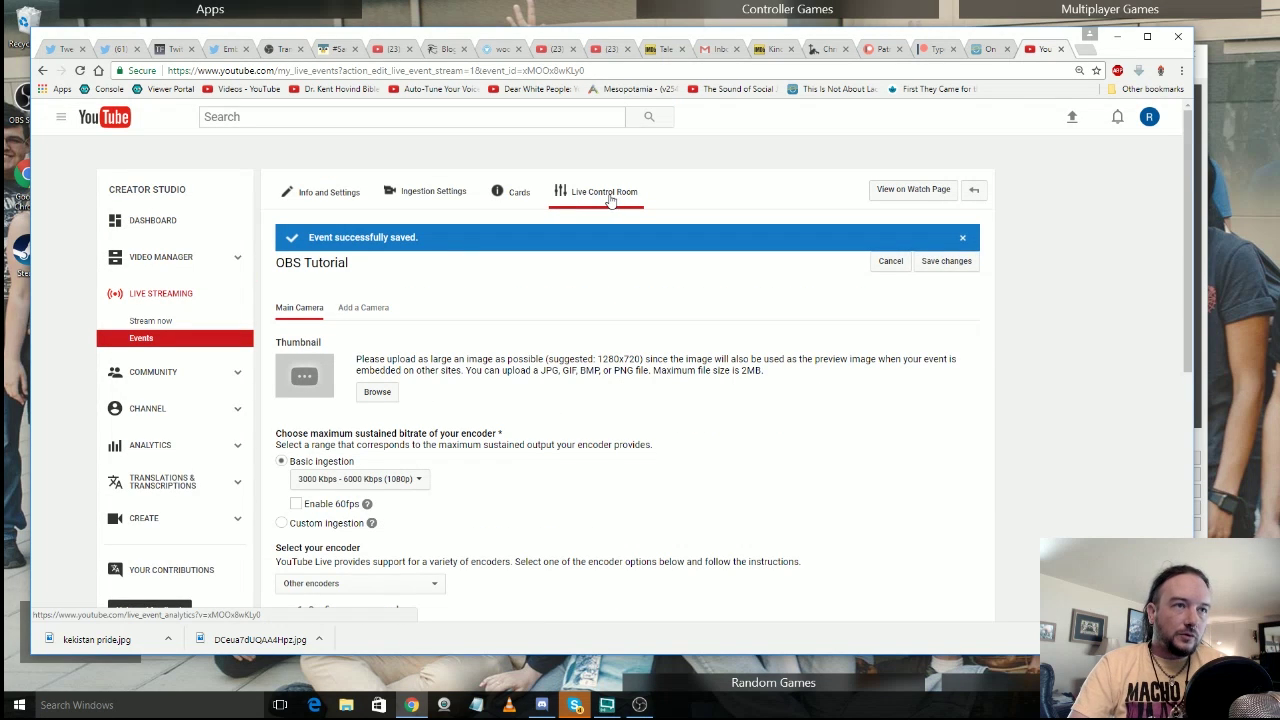
click(610, 197)
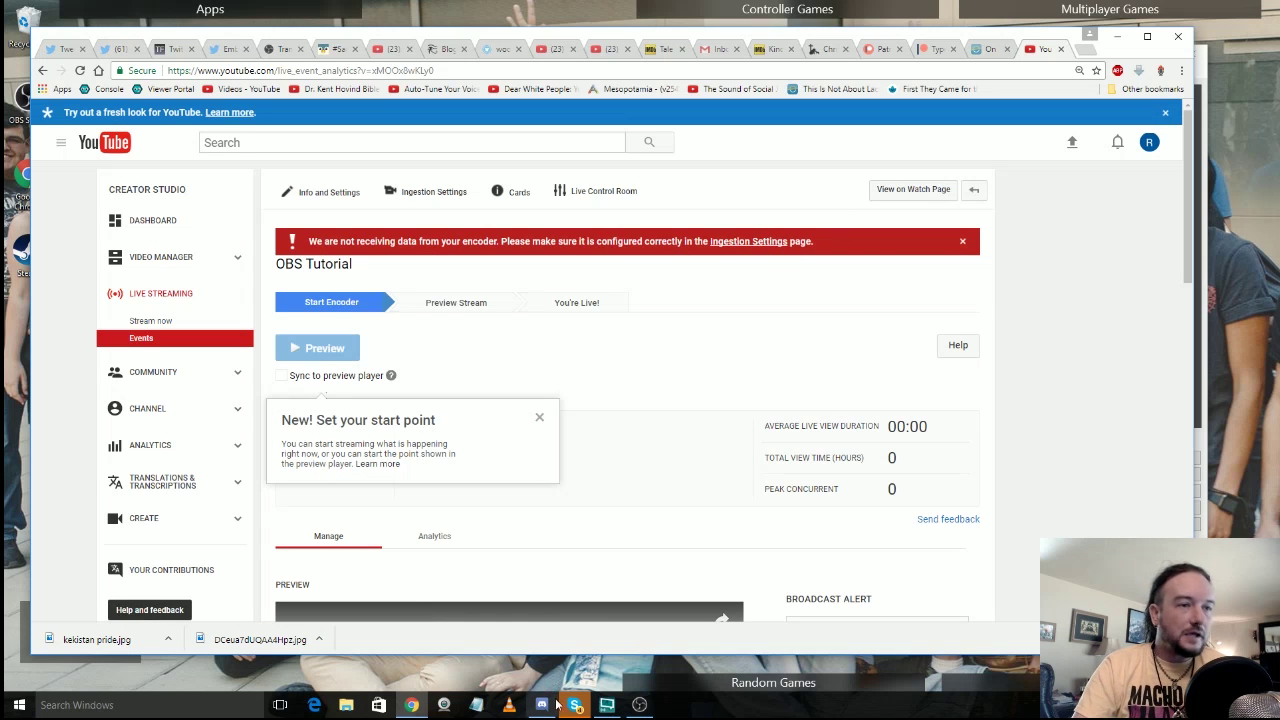
Step: Start streaming from OBS, then minimize it to reveal the YouTube page
mouse_move(638, 708)
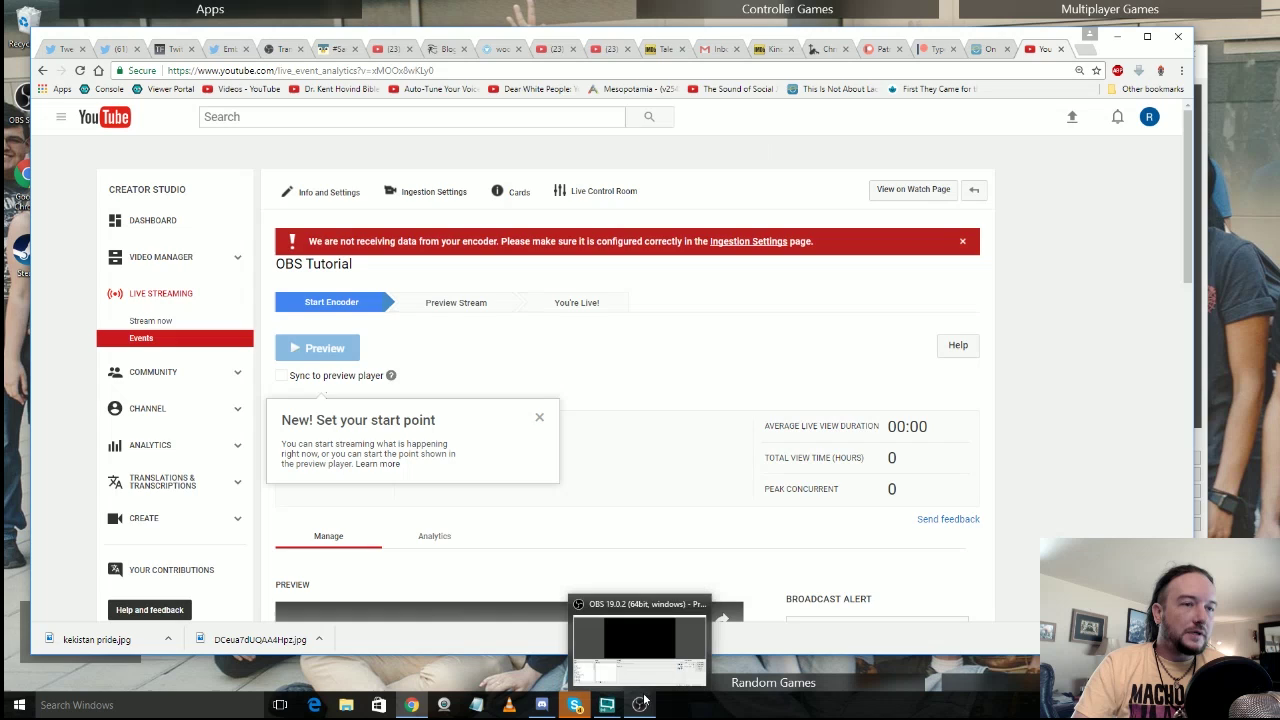
click(641, 705)
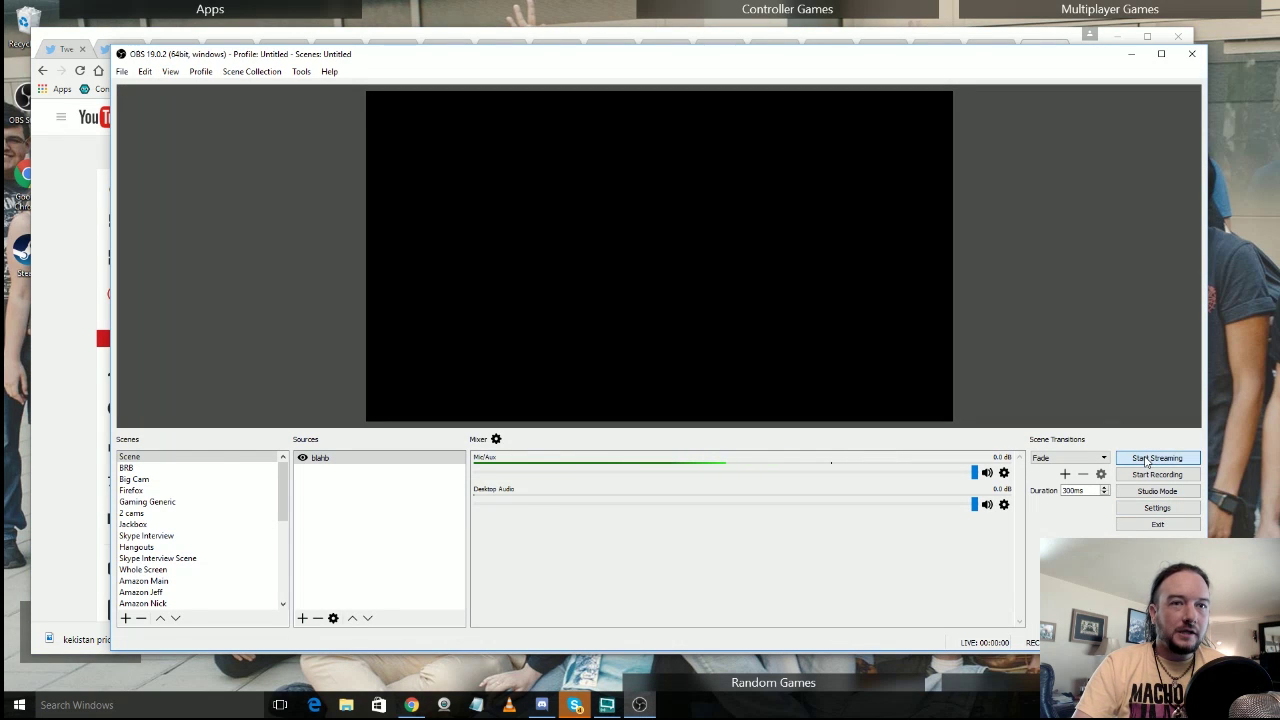
click(1147, 460)
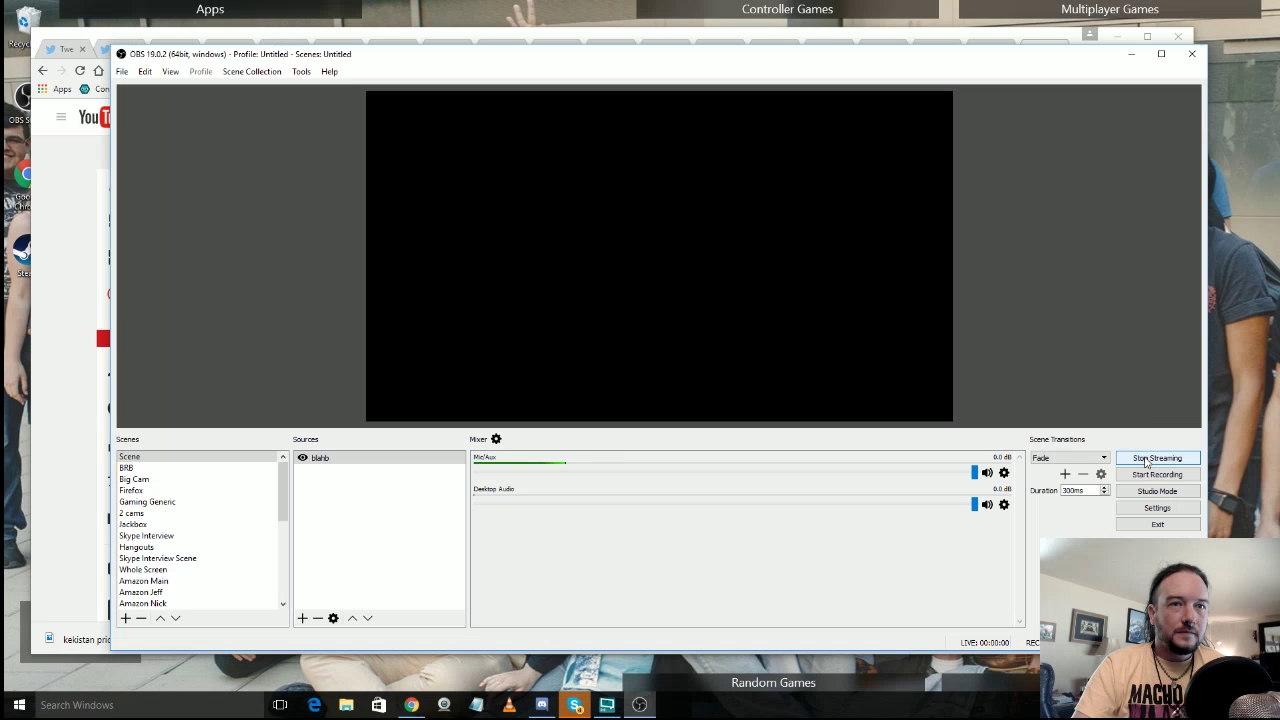
click(1130, 55)
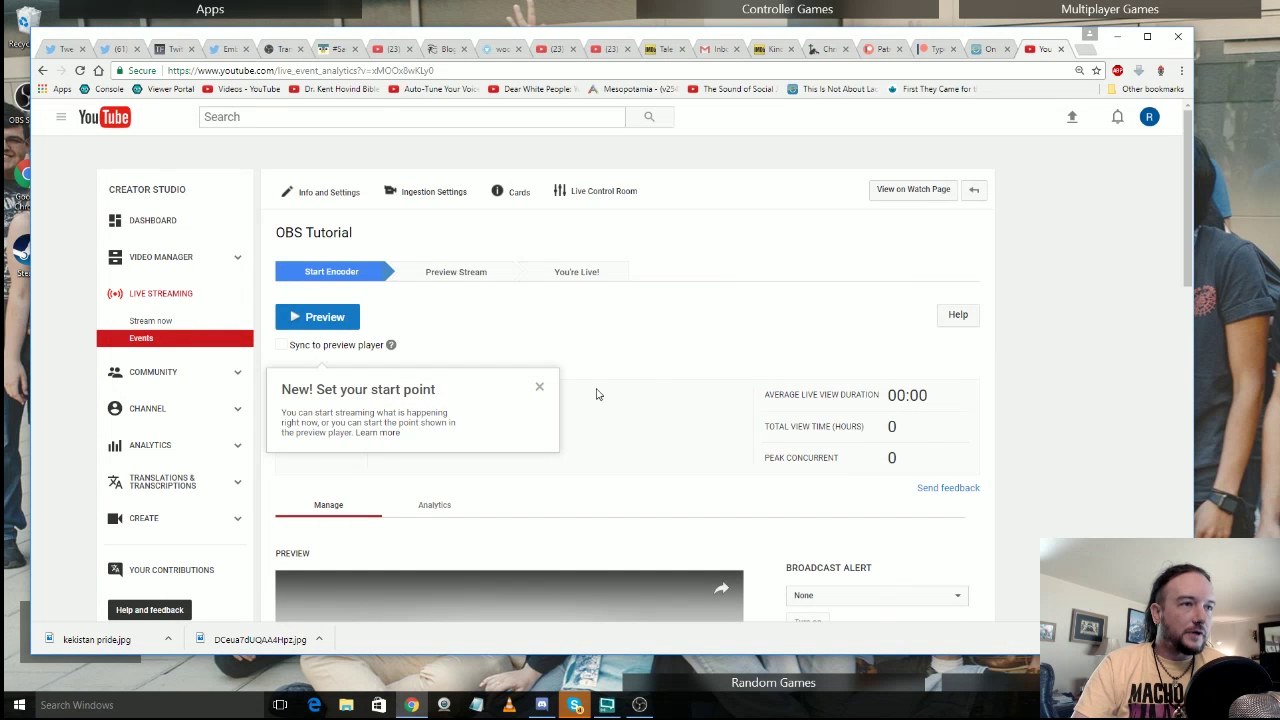
Step: Close the 'New! Set your start point' notice and briefly bring OBS up and hide it again
click(539, 386)
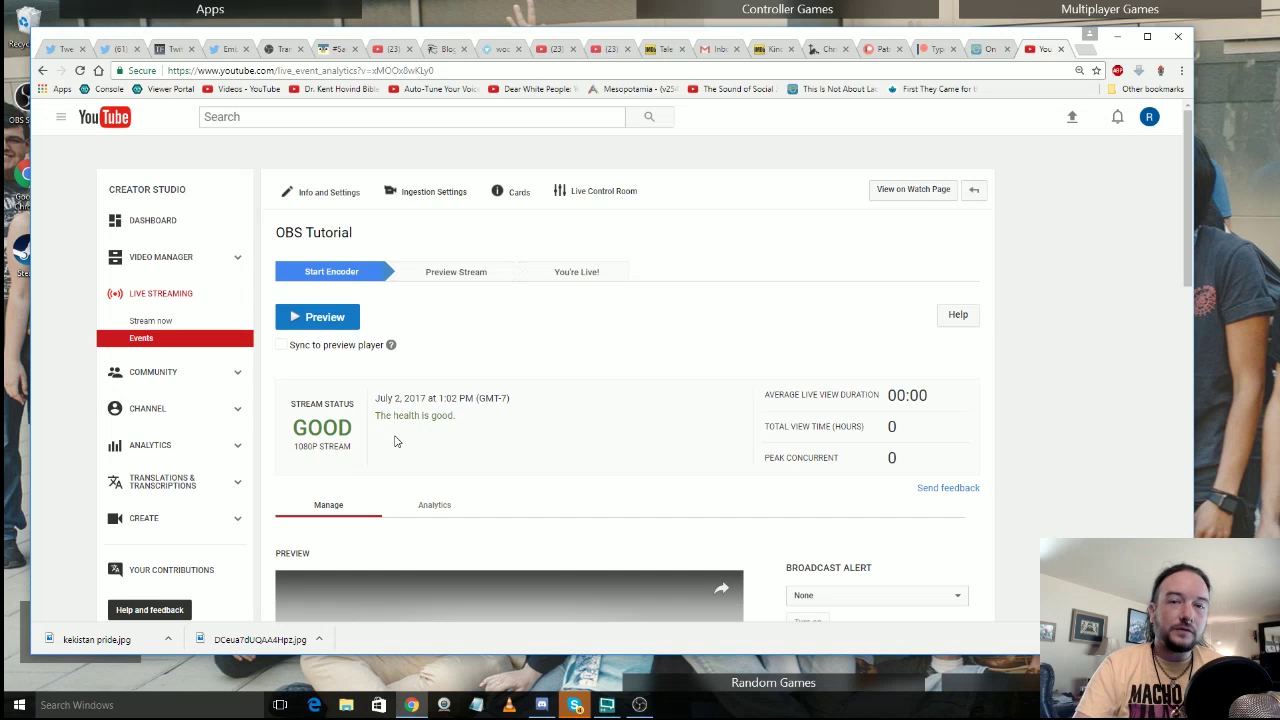
click(639, 705)
click(639, 706)
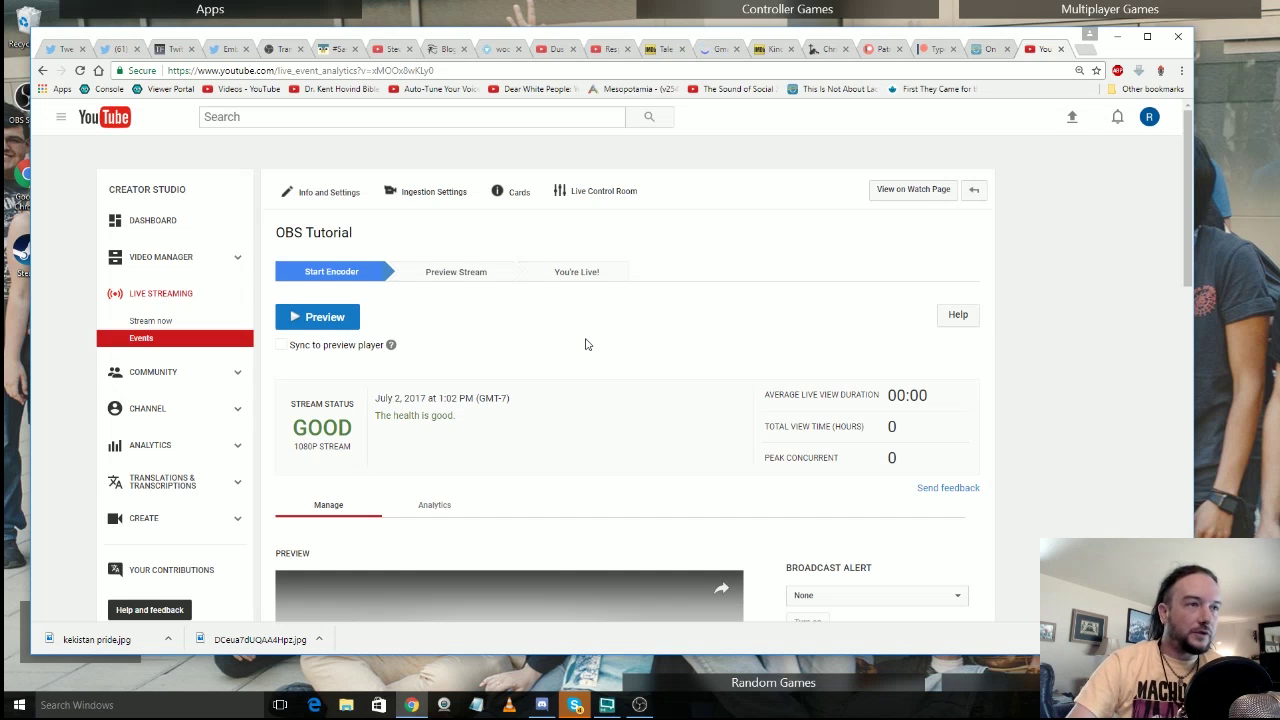
Step: Prepare the stream preview, play then pause it, and return to the top of the event page
click(322, 317)
click(663, 158)
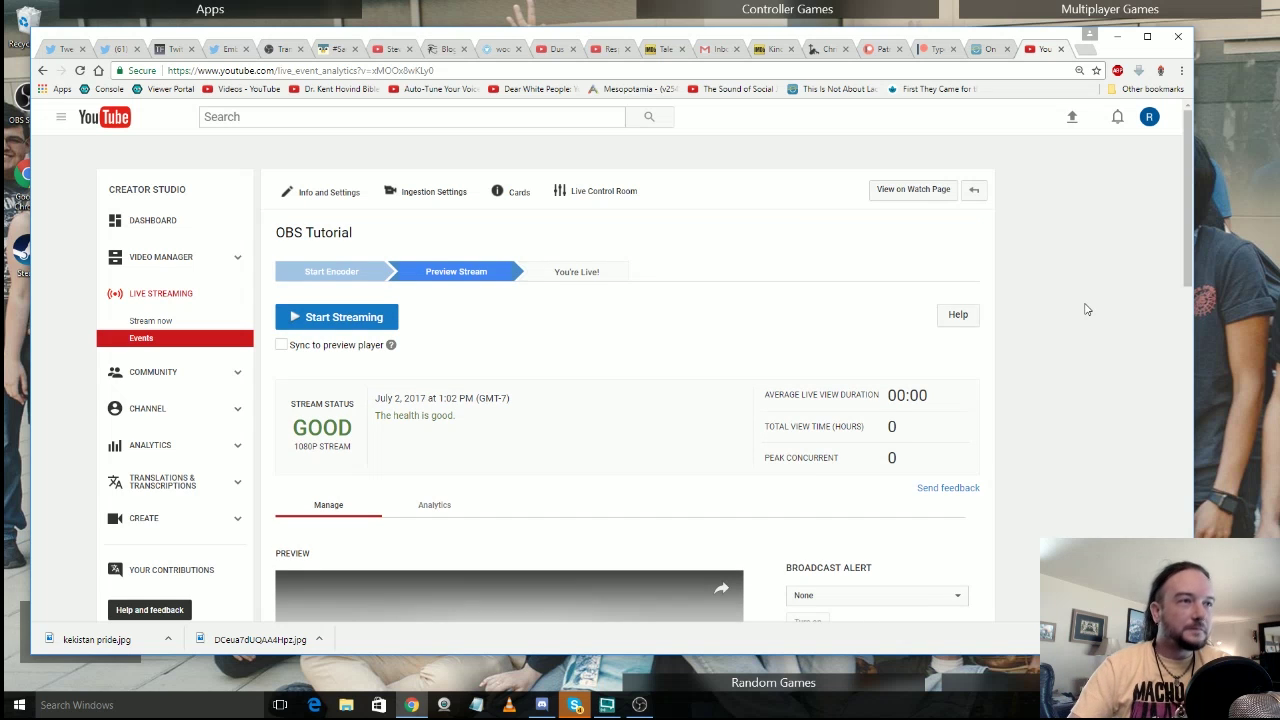
scroll(859, 213, down, 2)
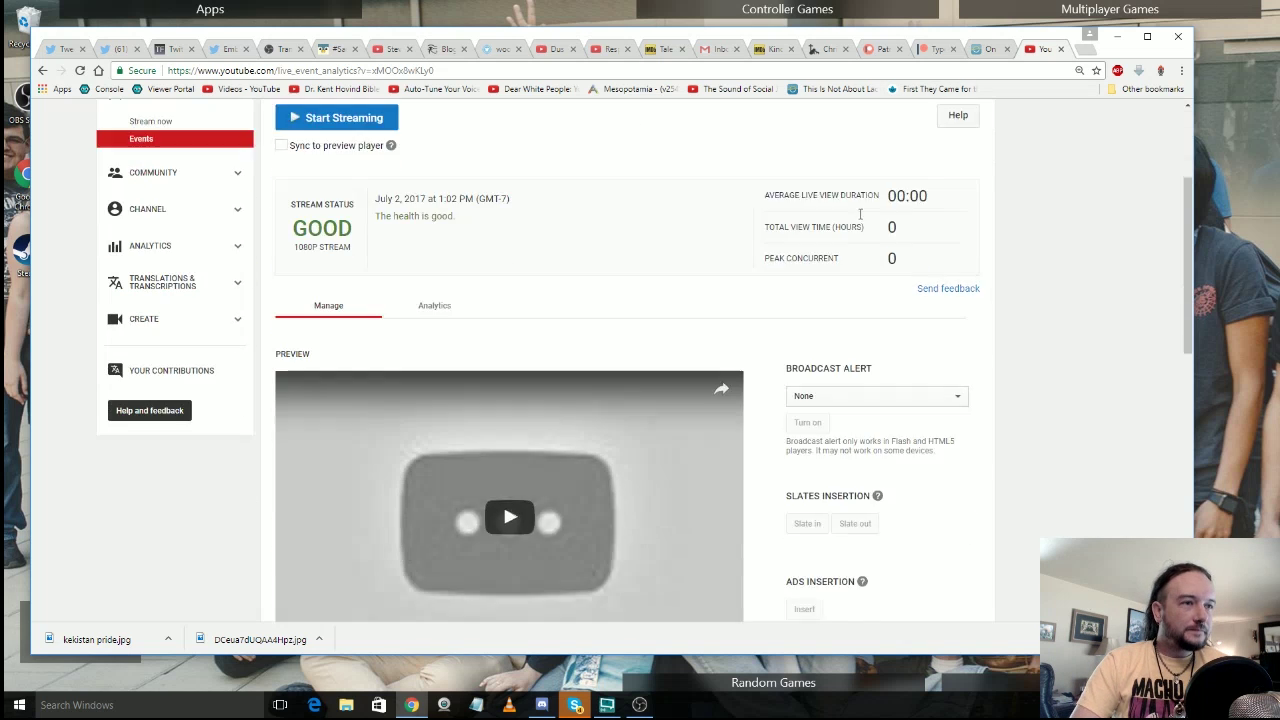
scroll(859, 213, down, 1)
click(505, 390)
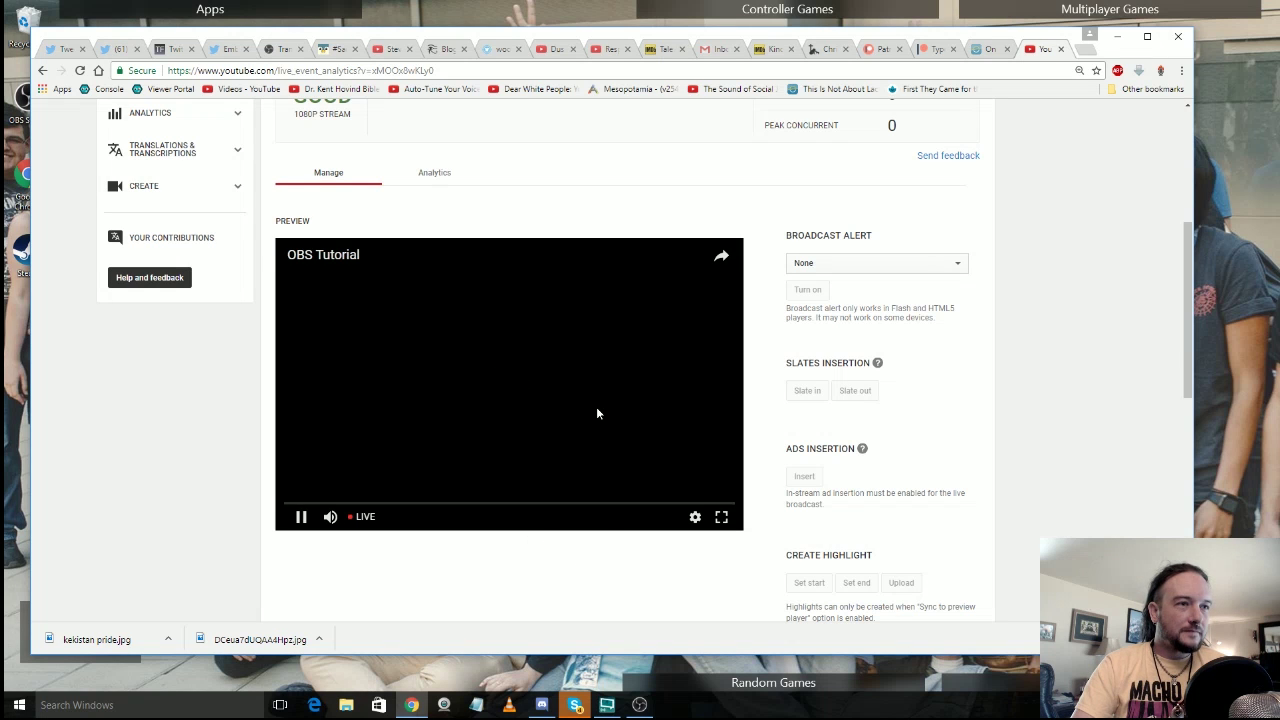
click(300, 516)
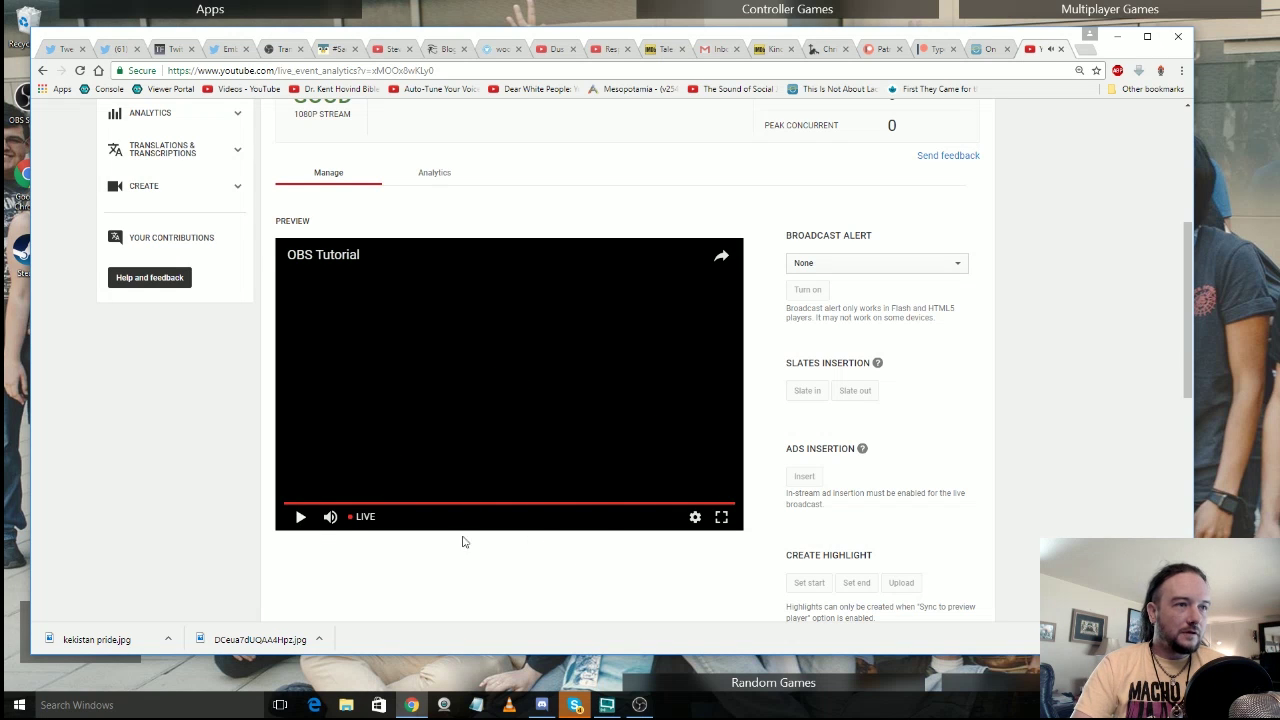
scroll(770, 346, up, 2)
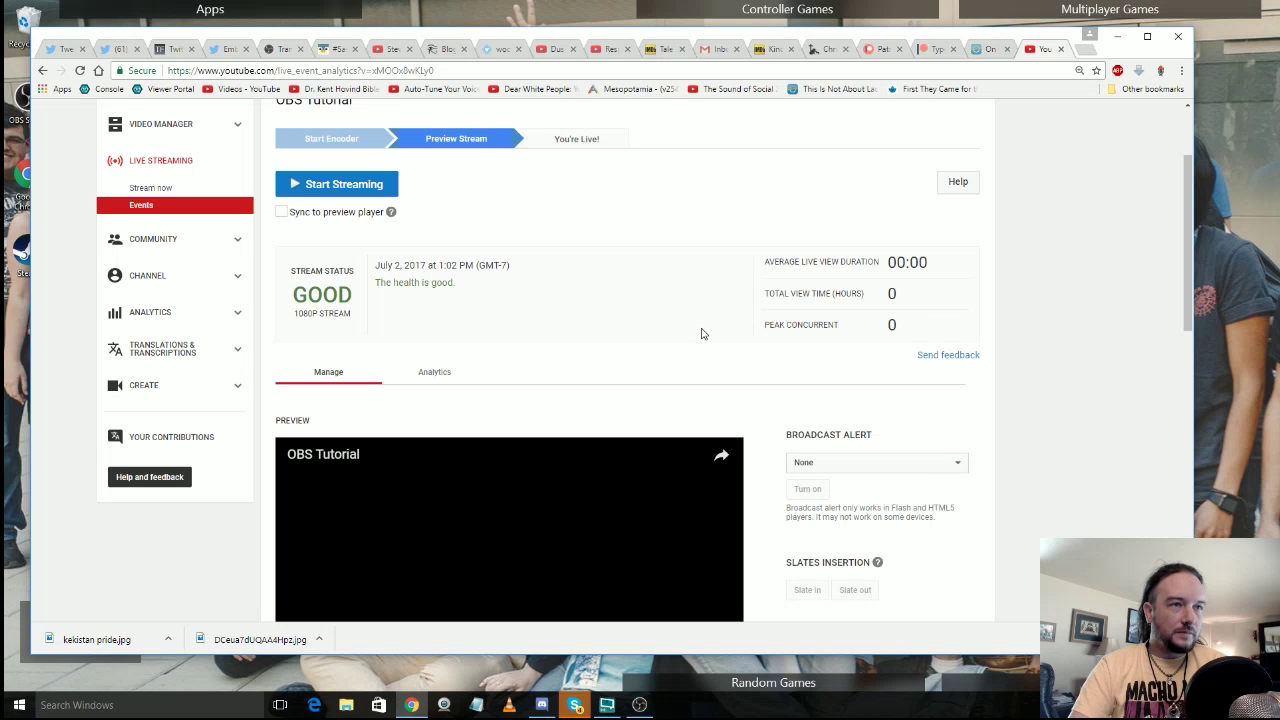
scroll(700, 331, up, 1)
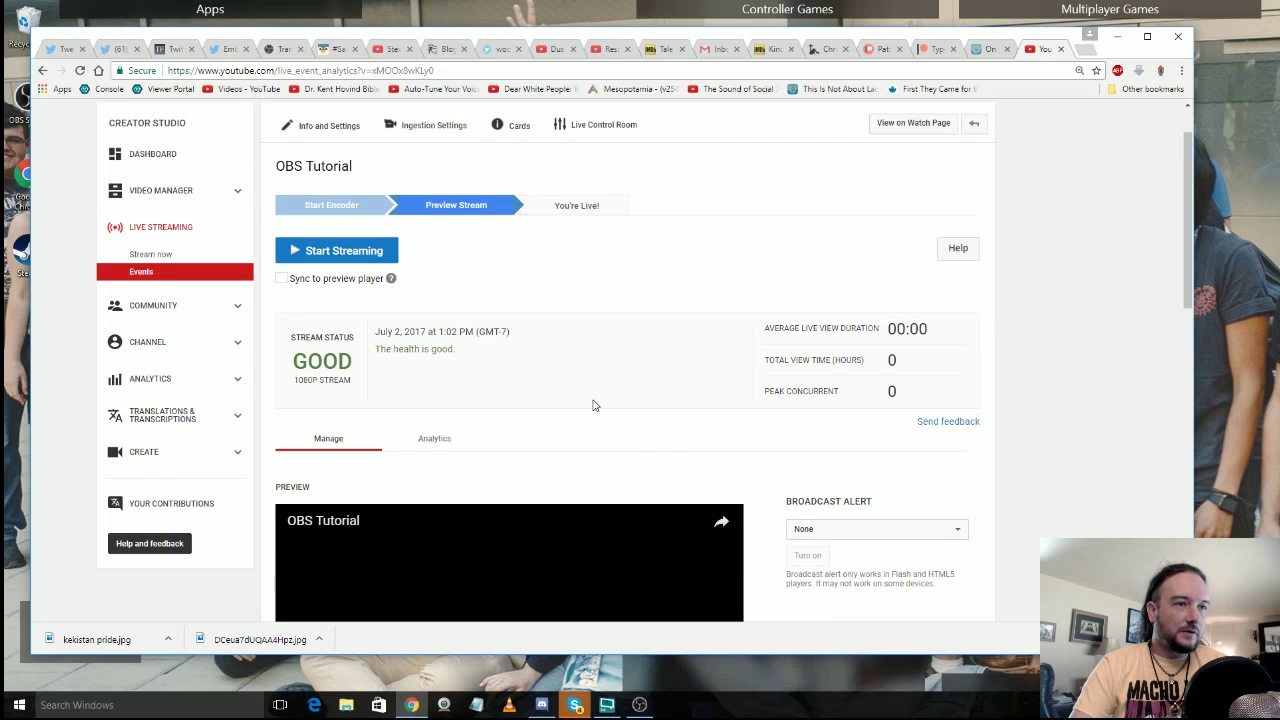
Step: Start the OBS Tutorial live broadcast and skip the preview player ahead to the live stream
click(356, 326)
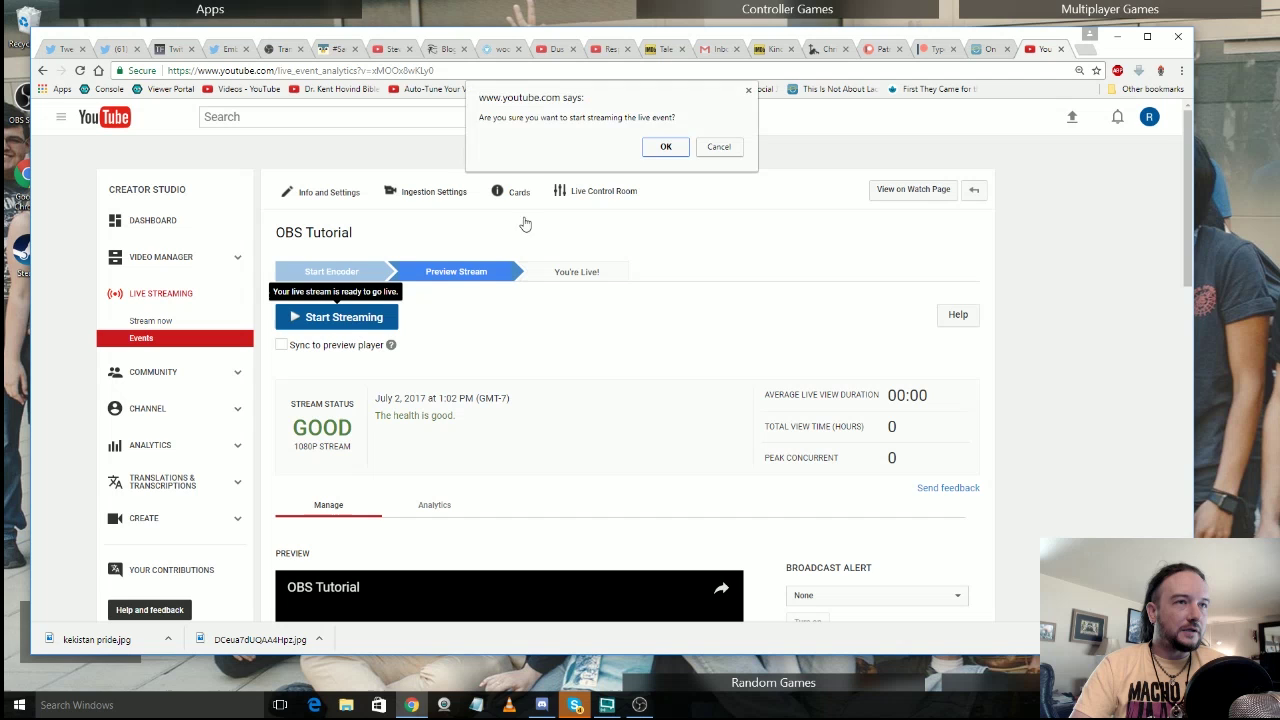
click(662, 150)
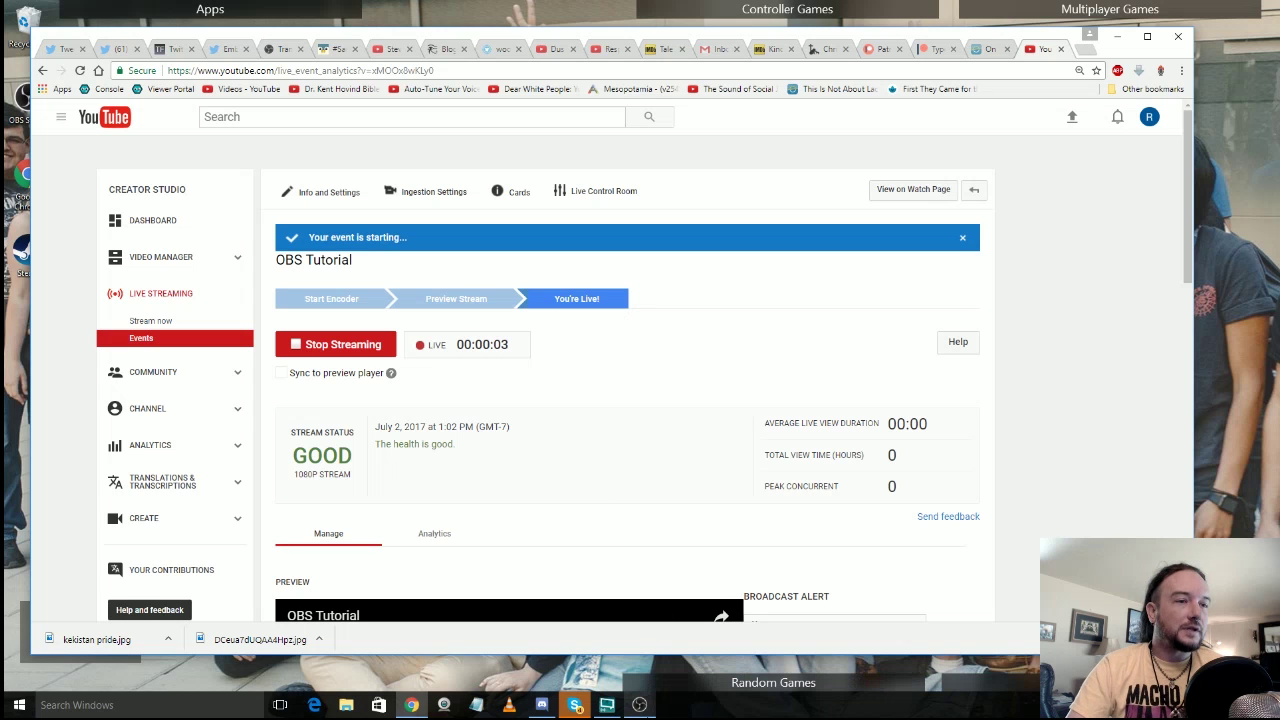
mouse_move(641, 708)
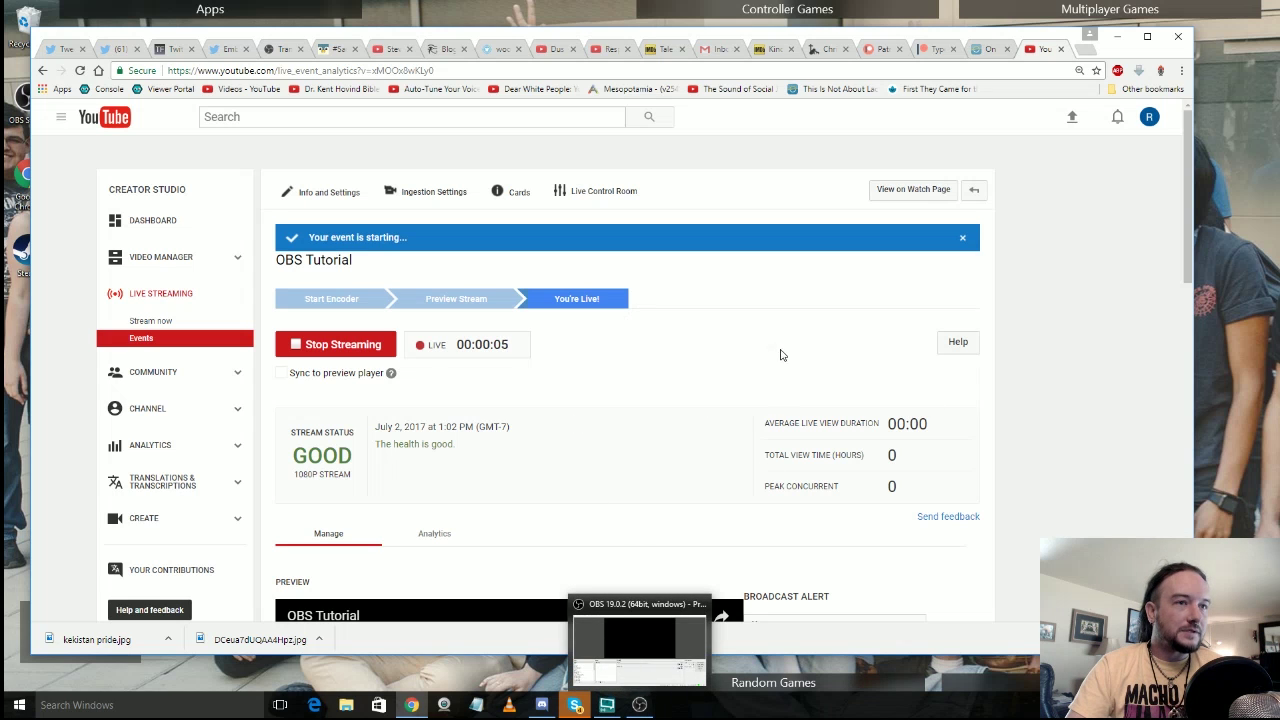
scroll(810, 320, down, 4)
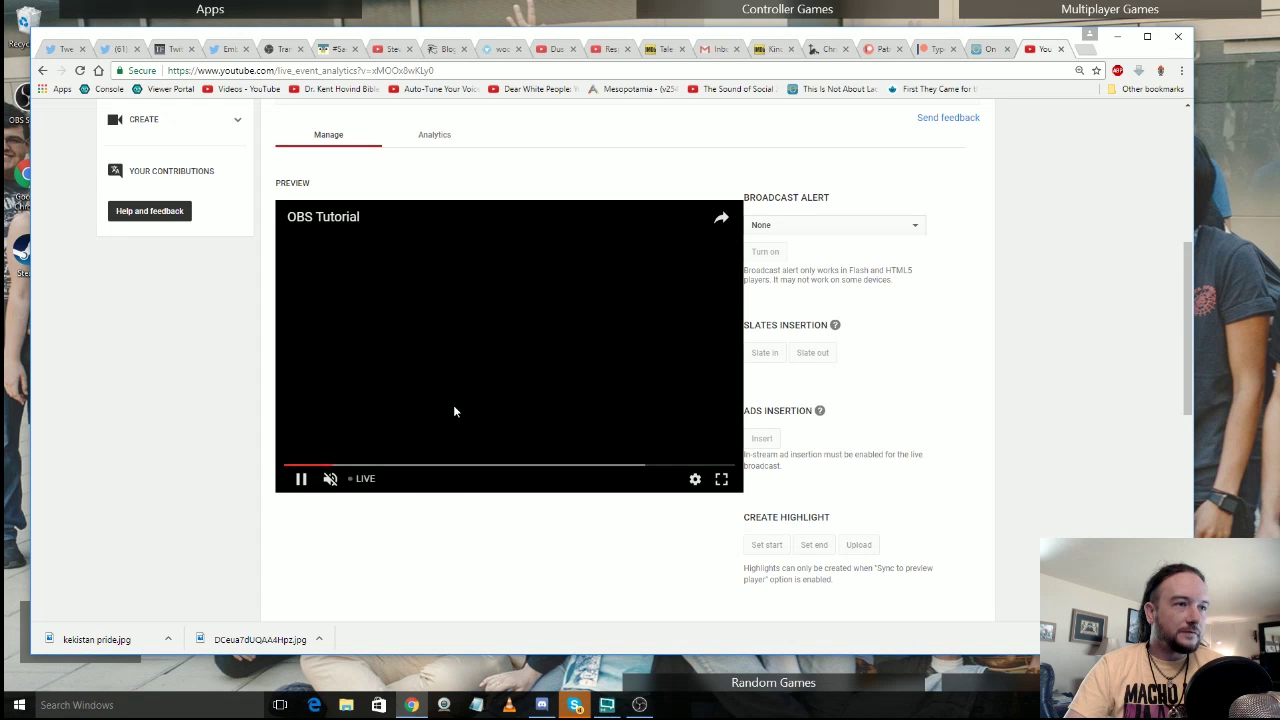
click(372, 482)
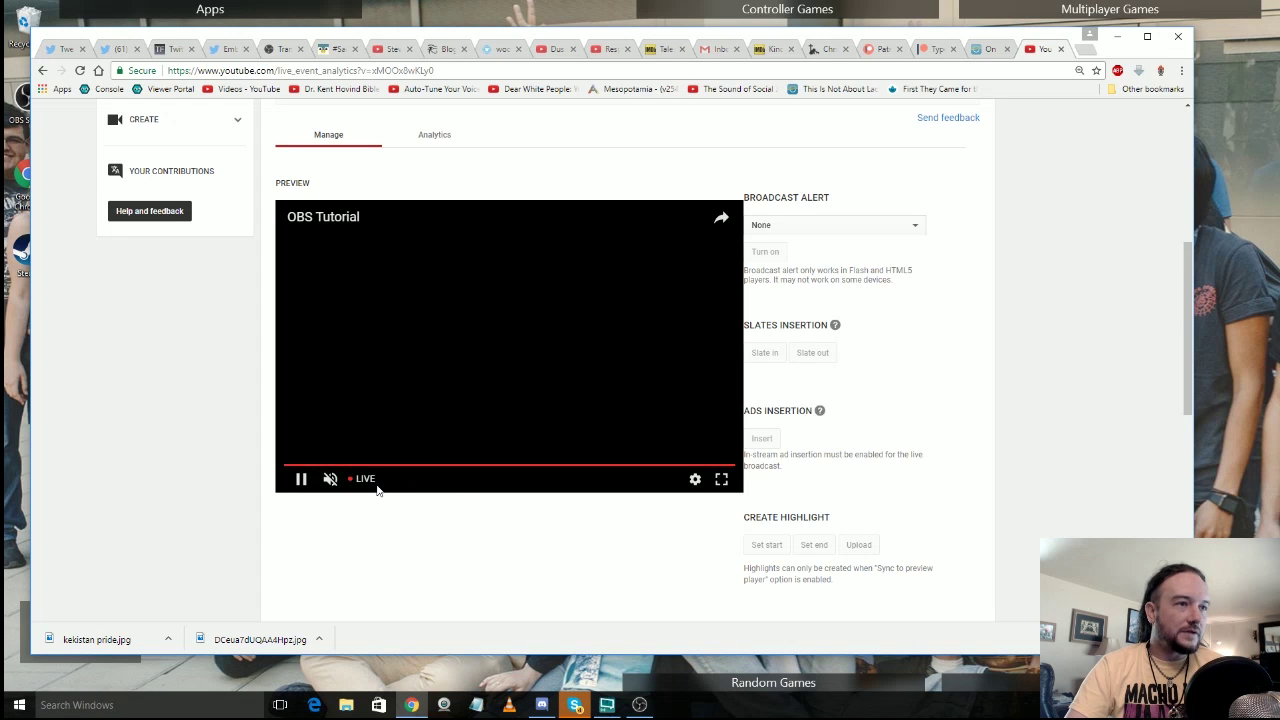
Step: Back in OBS Studio, create an empty scene named 'Test Scene'
click(643, 707)
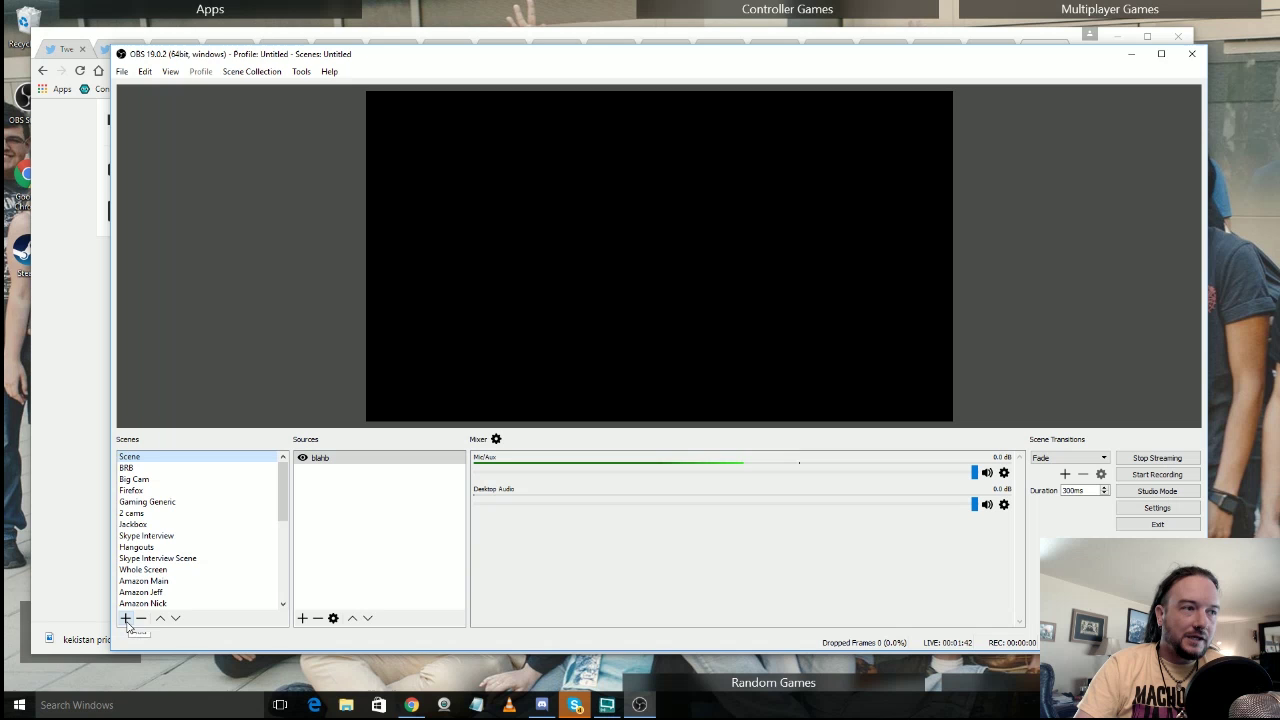
click(127, 619)
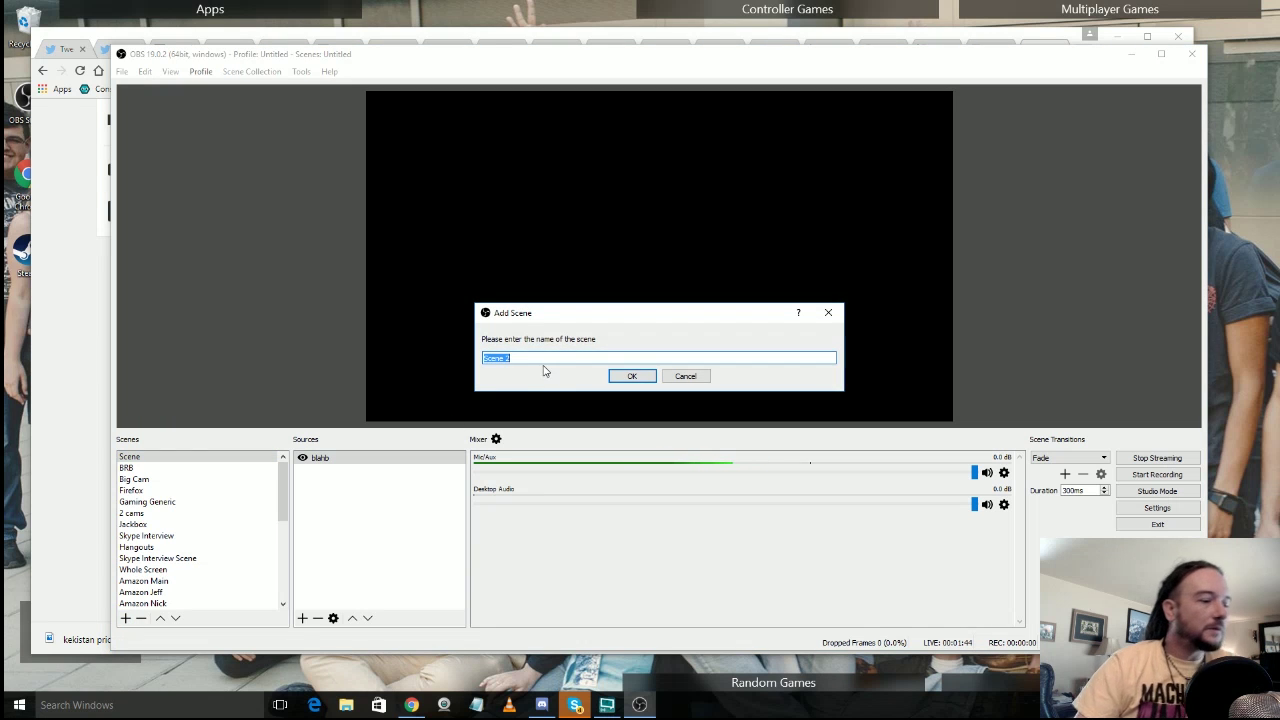
text(Te)
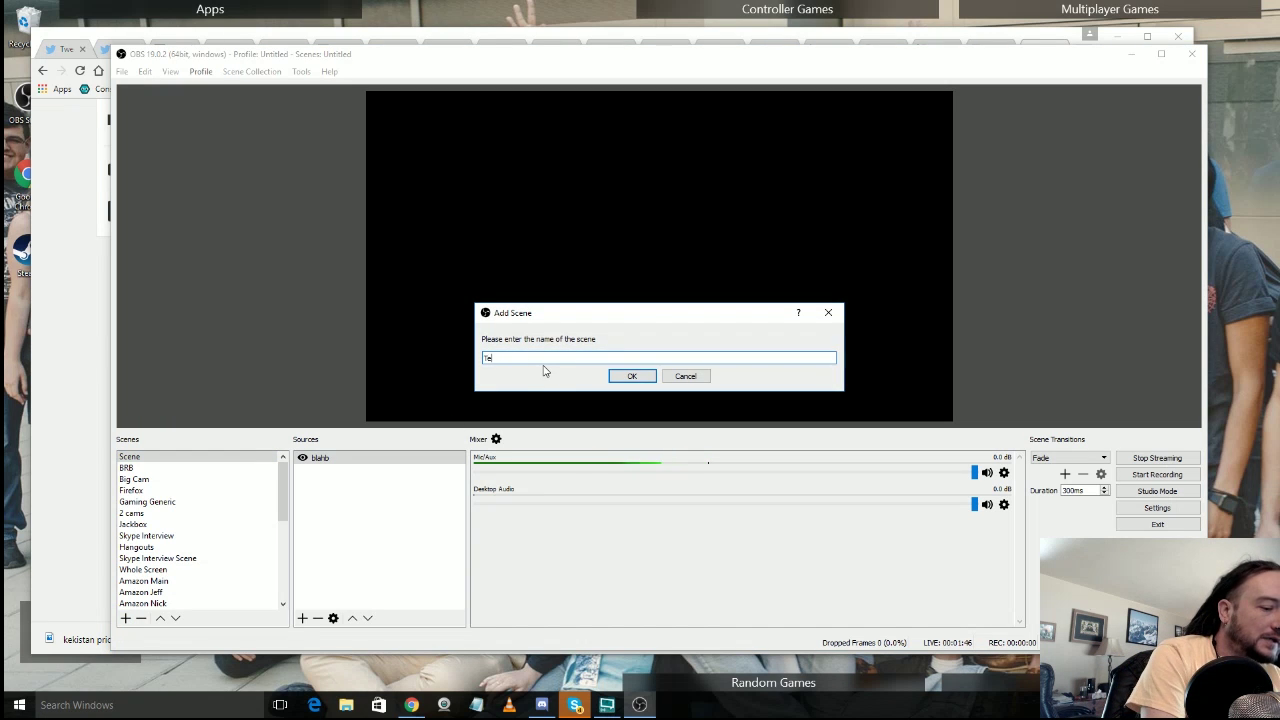
text(st Scene)
key(Return)
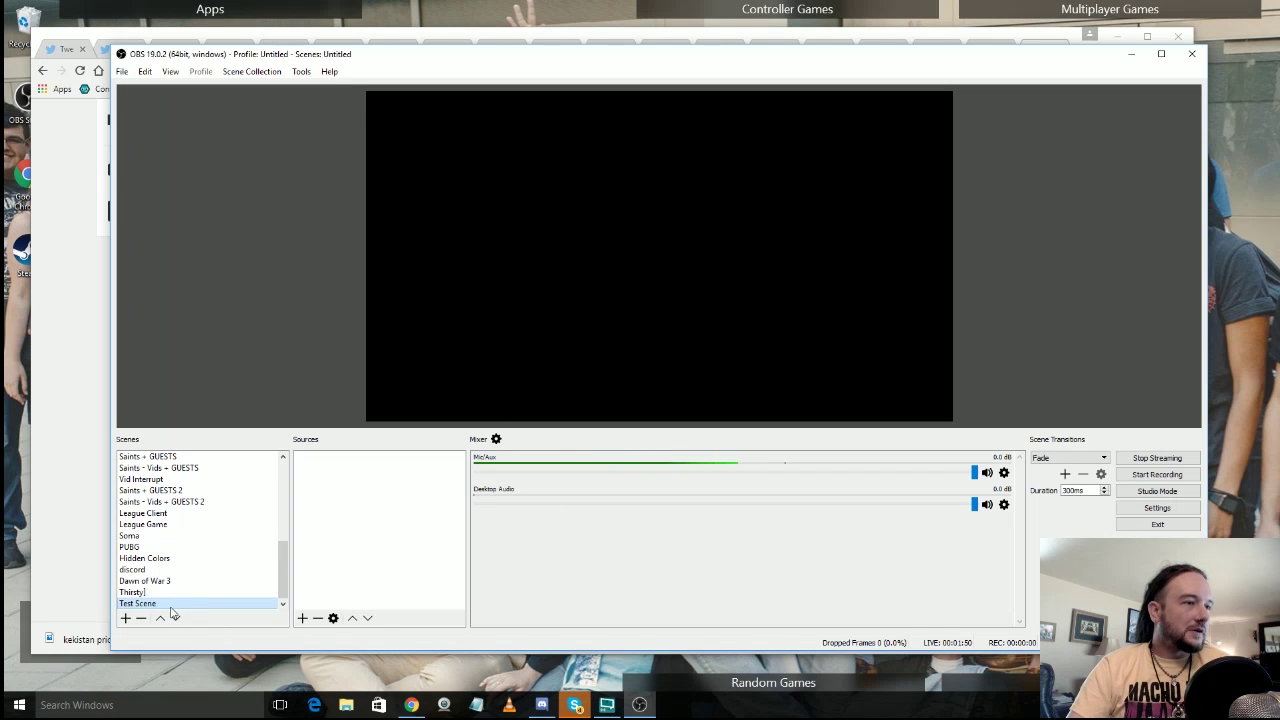
click(405, 503)
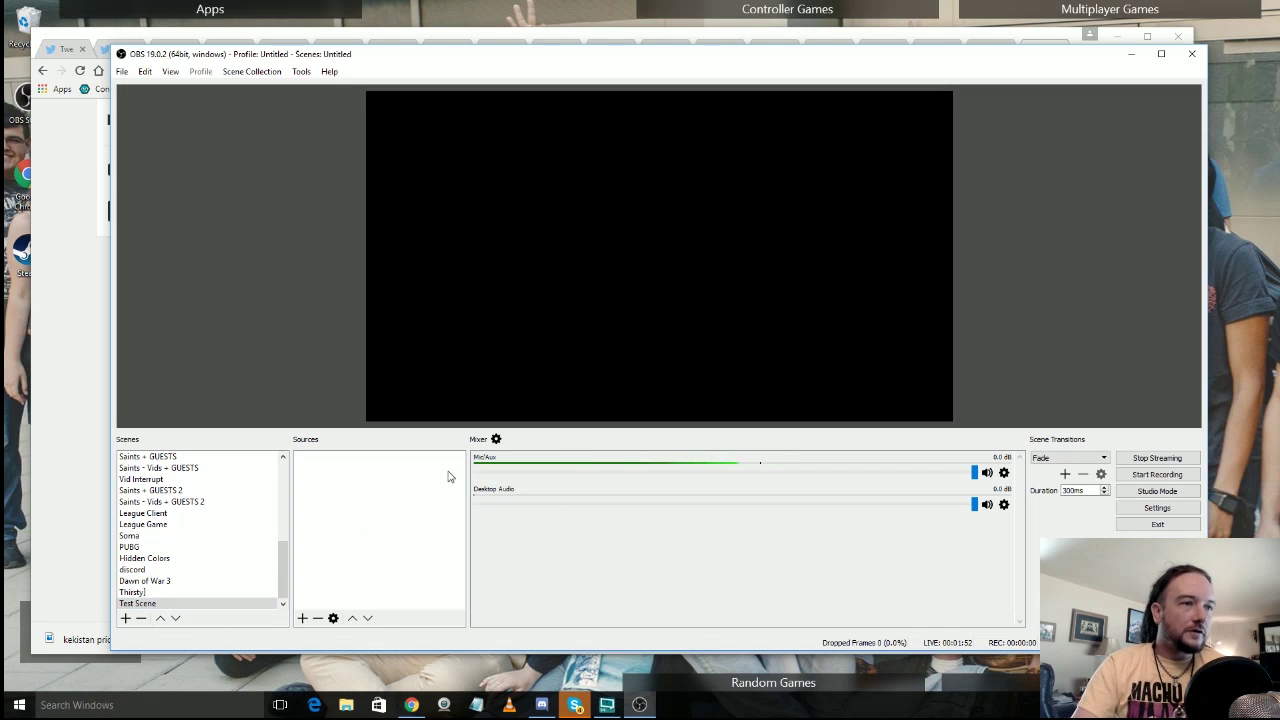
Step: Create a new Window Capture source in Test Scene named 'Firefox3'
click(302, 620)
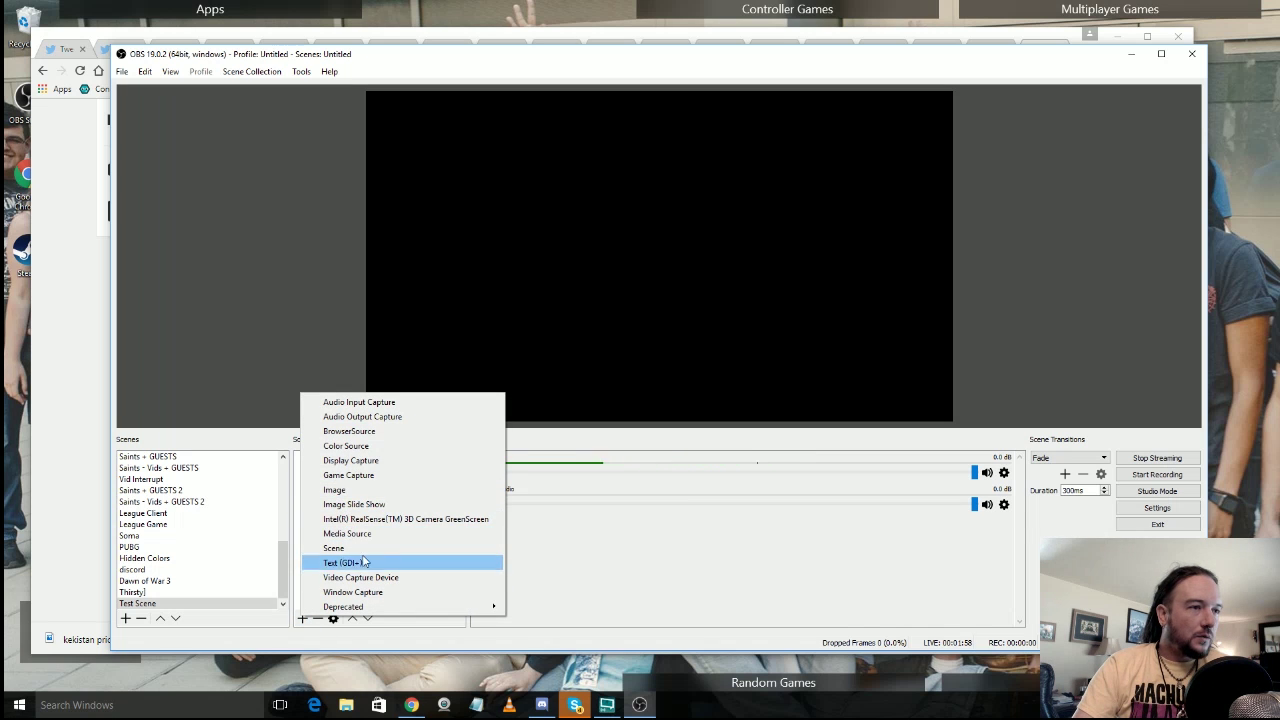
click(340, 592)
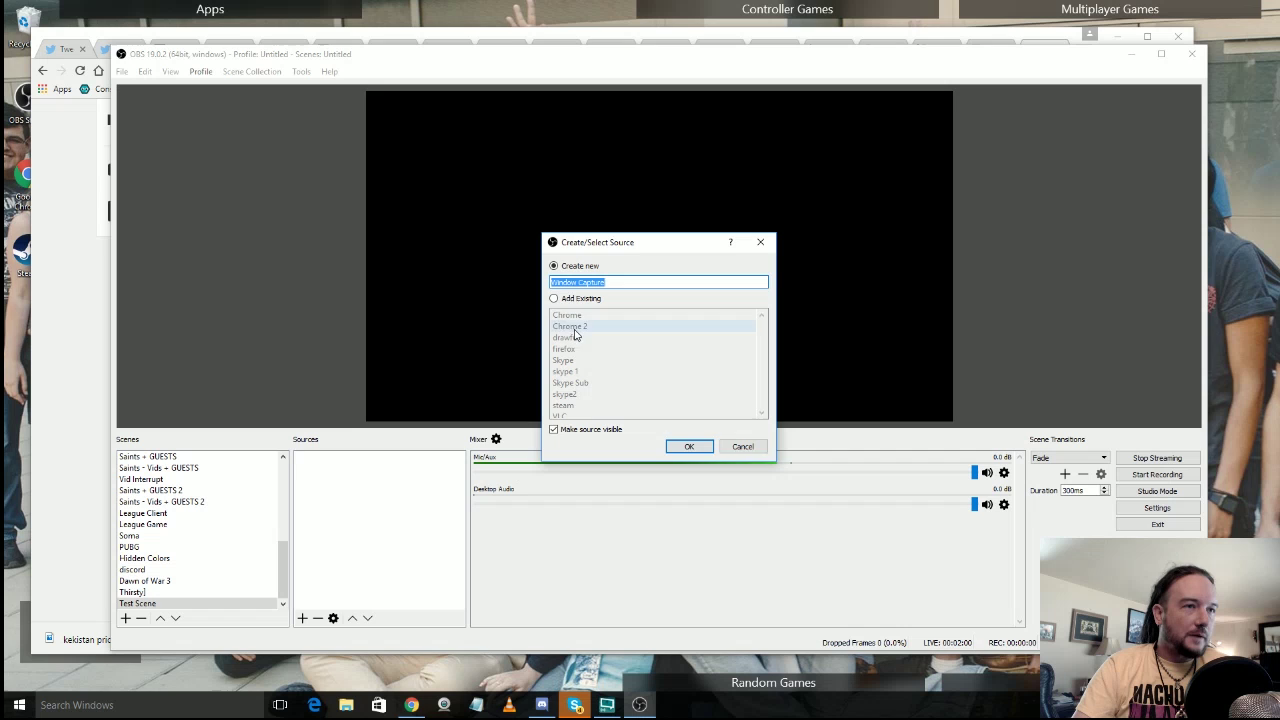
key(Escape)
click(302, 620)
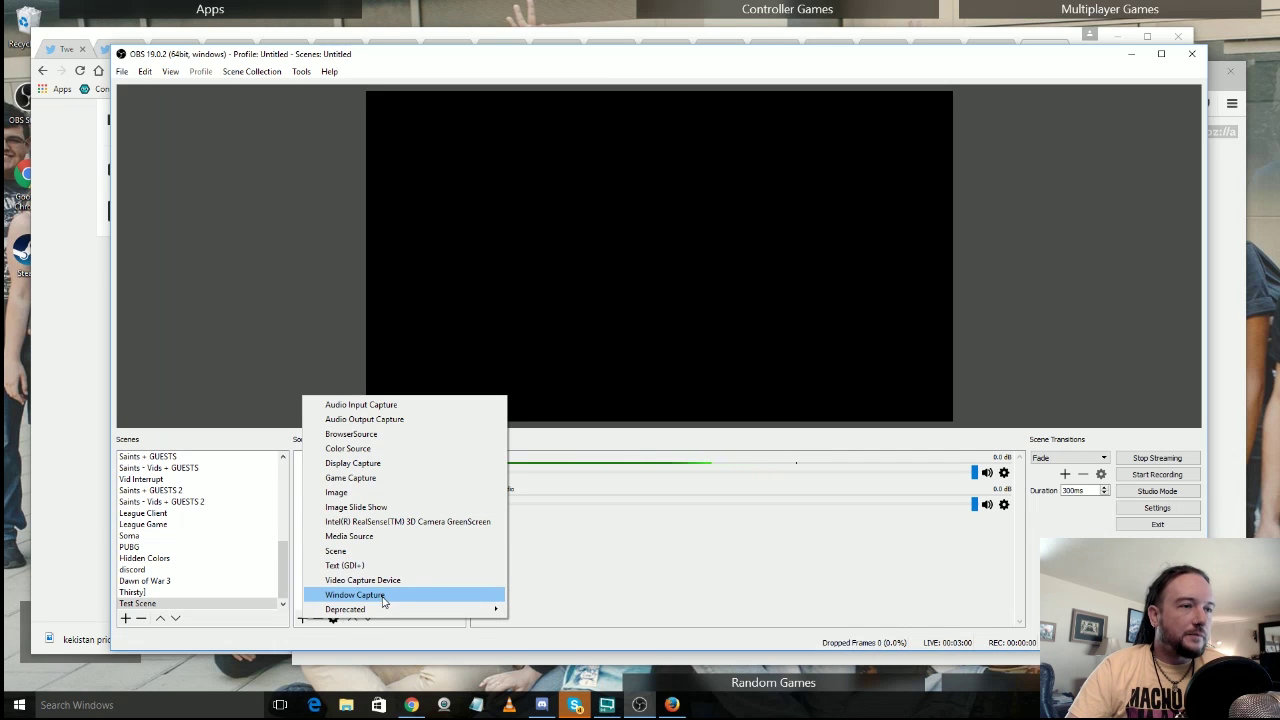
click(375, 595)
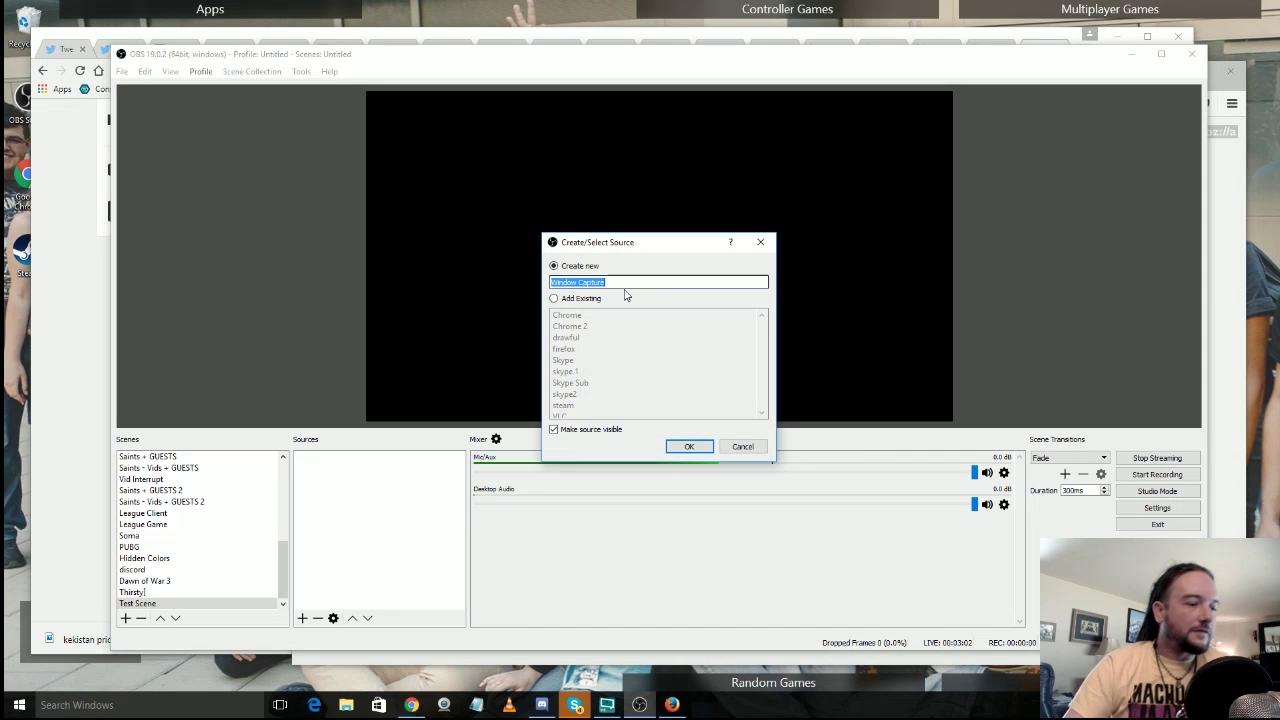
text(Firefox)
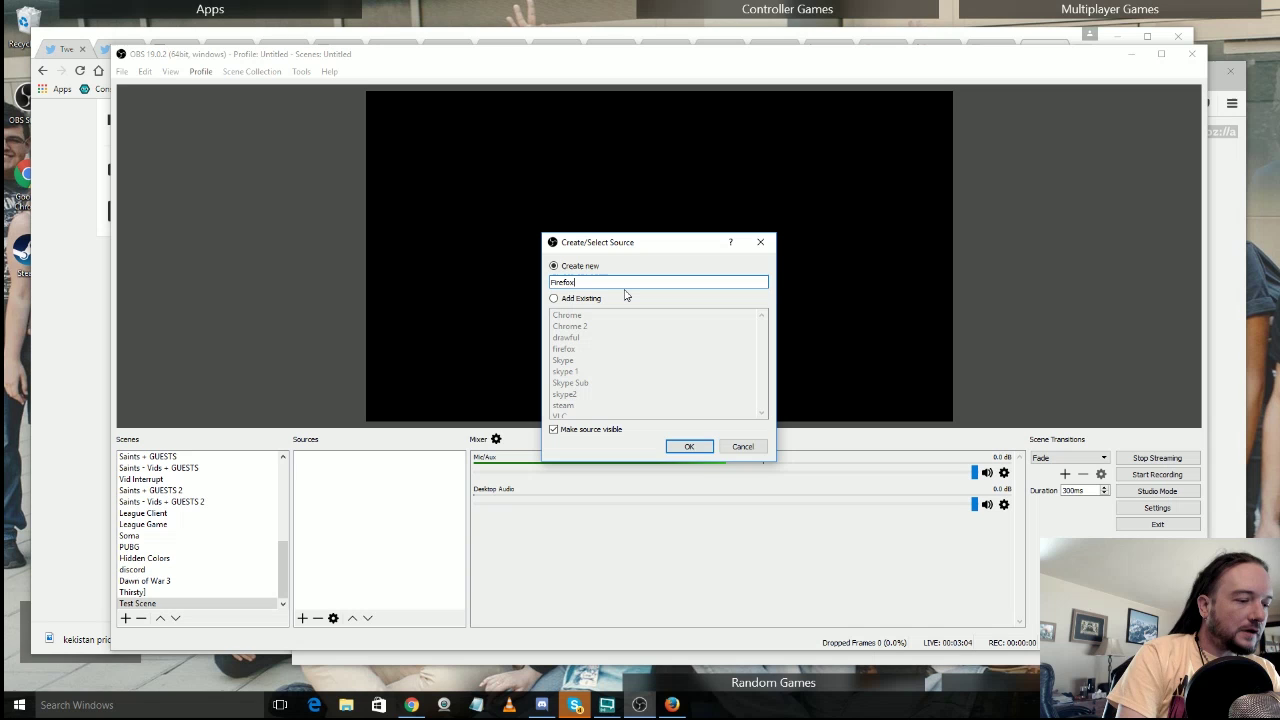
text(3)
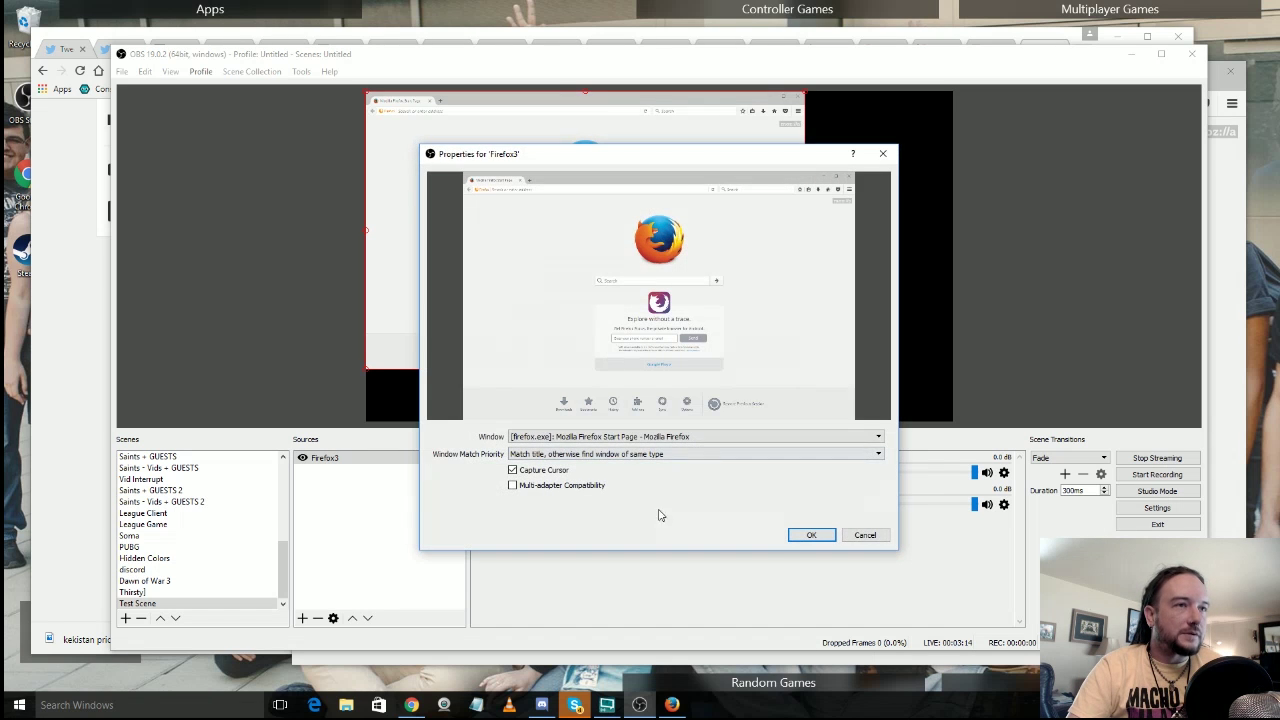
Step: Keep the Firefox Start Page window as the capture target and enable Capture Cursor
click(633, 437)
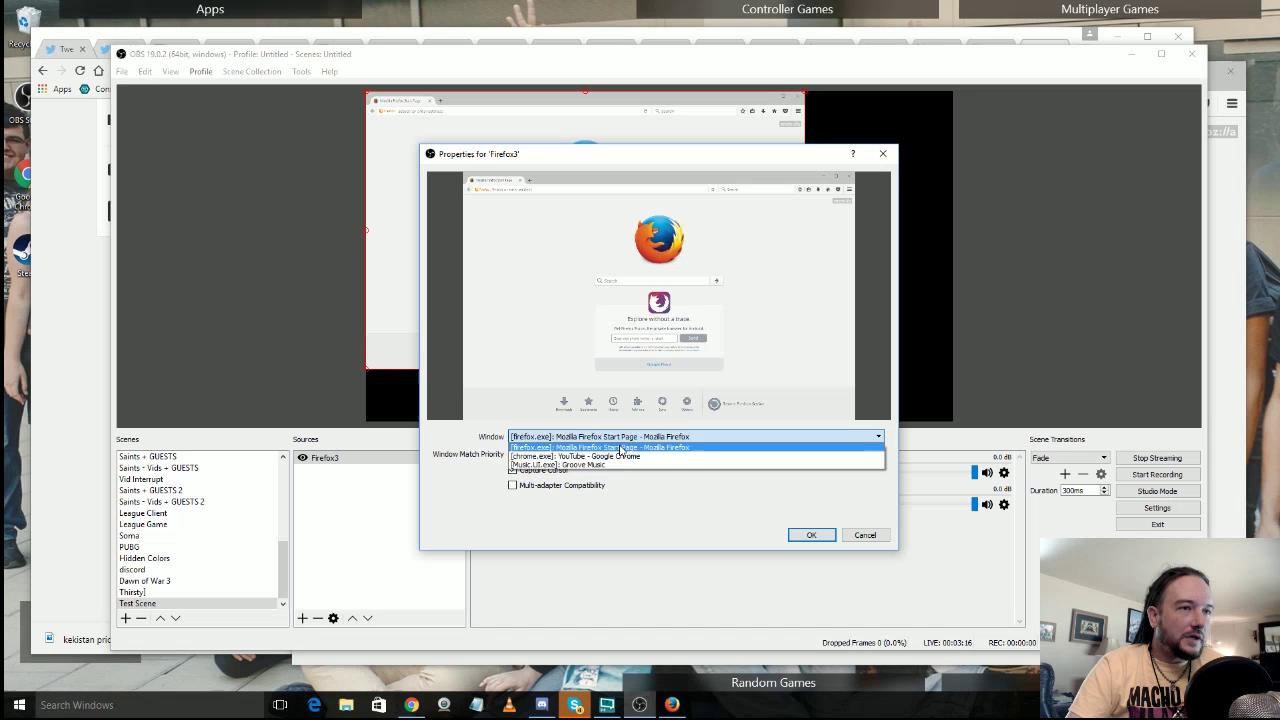
click(632, 447)
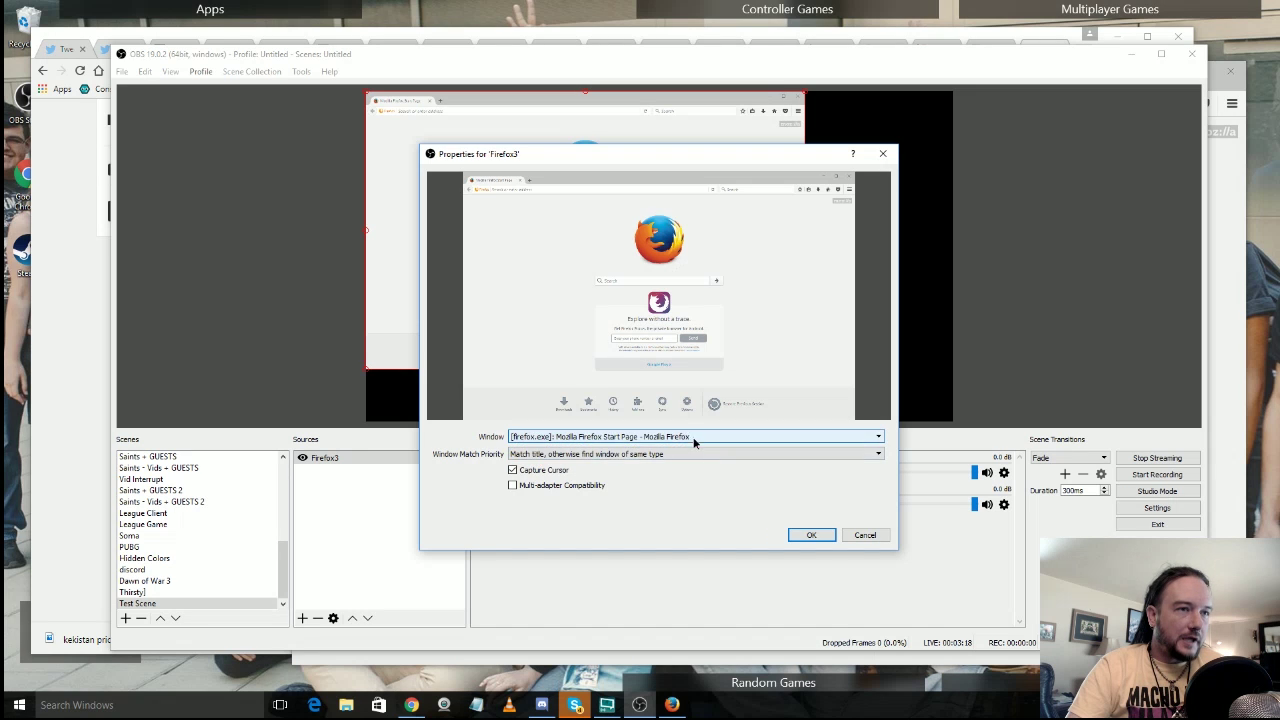
click(697, 441)
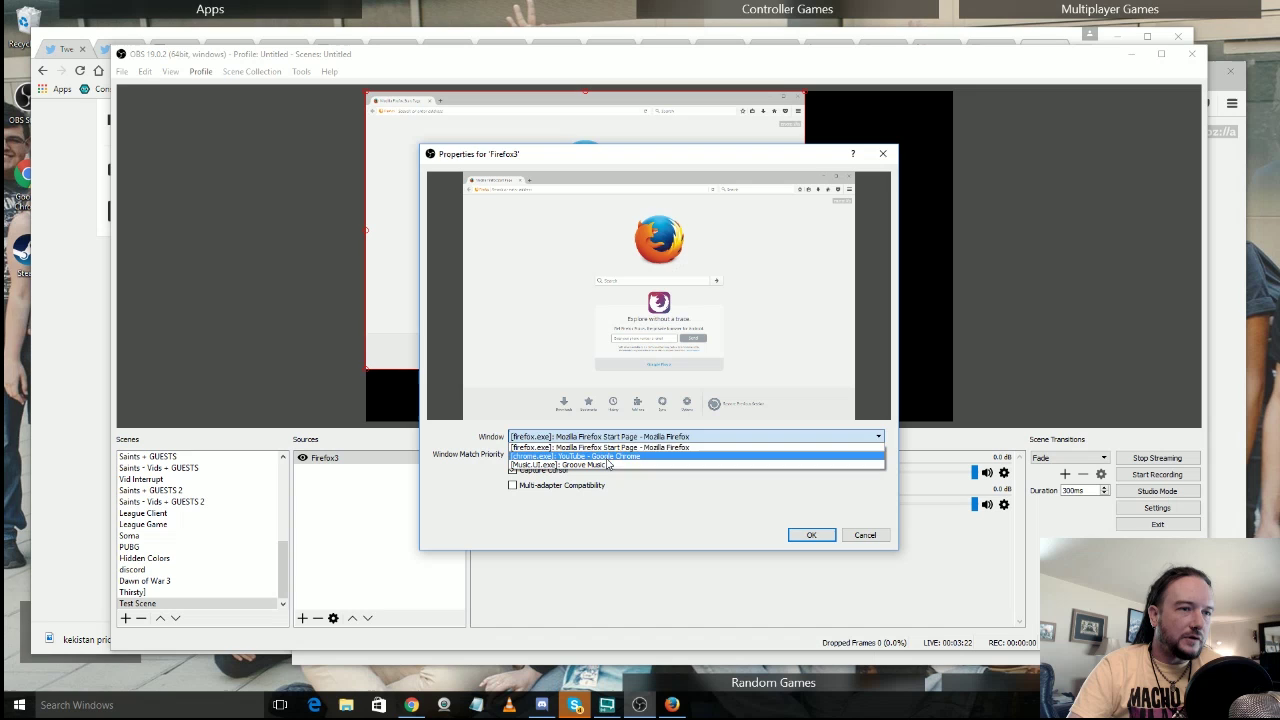
click(667, 438)
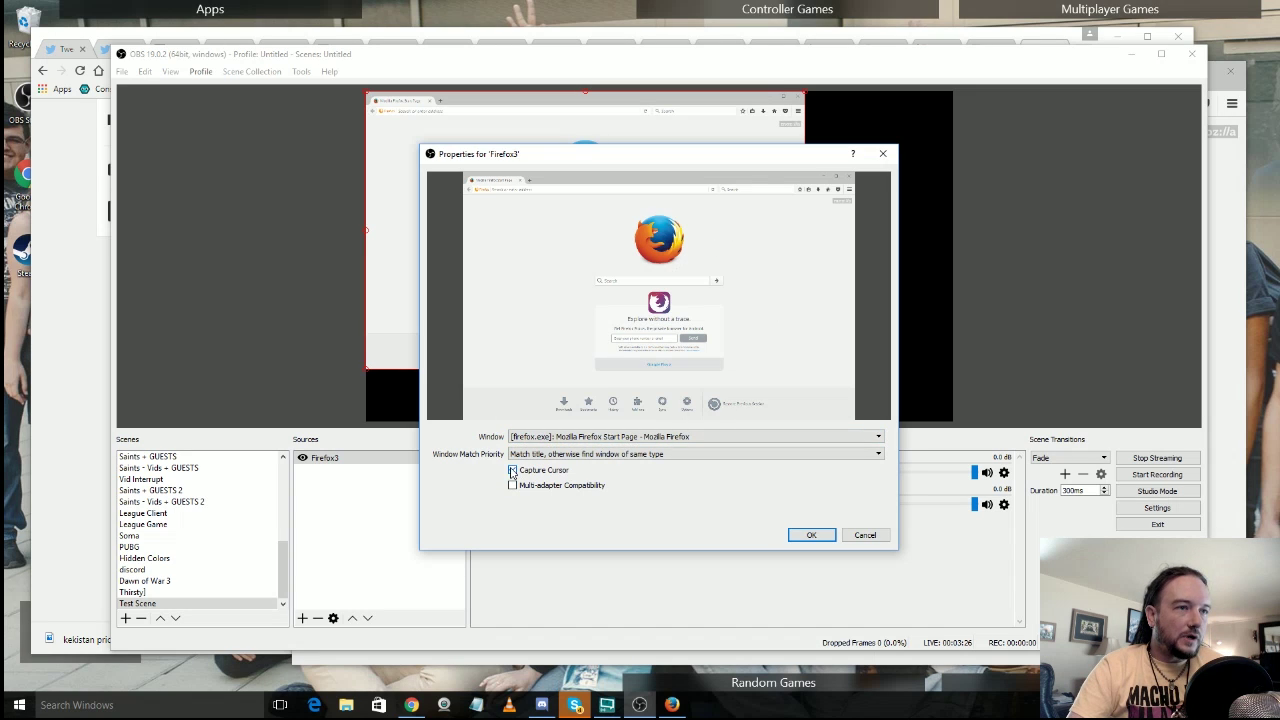
click(512, 471)
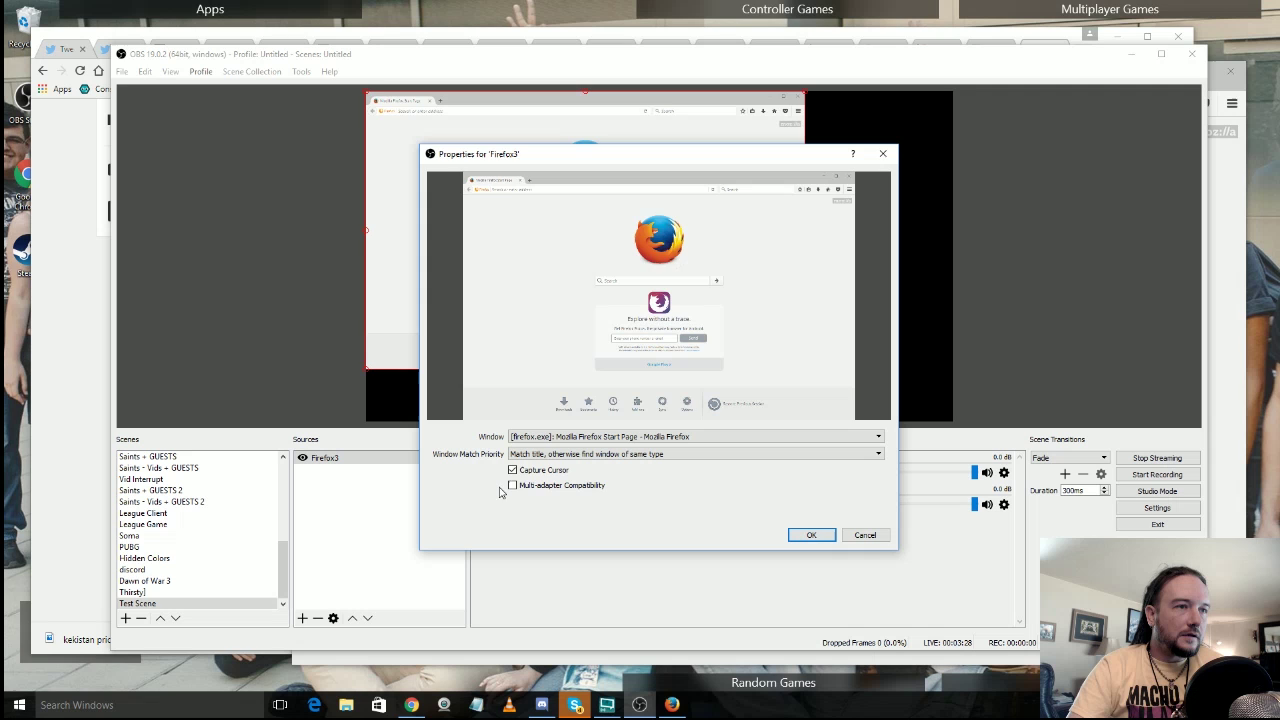
Step: Apply the Firefox3 capture settings, nudge it in the canvas, and move Firefox aside
click(811, 535)
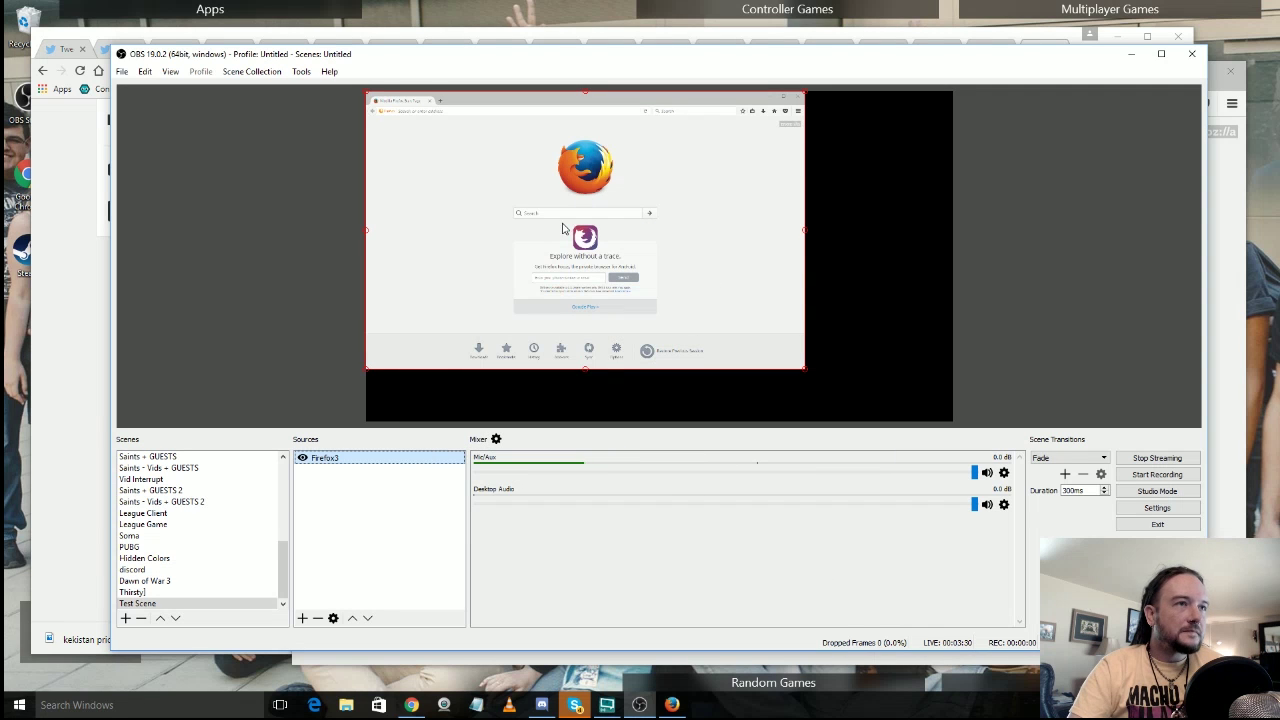
drag(509, 204, 474, 208)
click(672, 705)
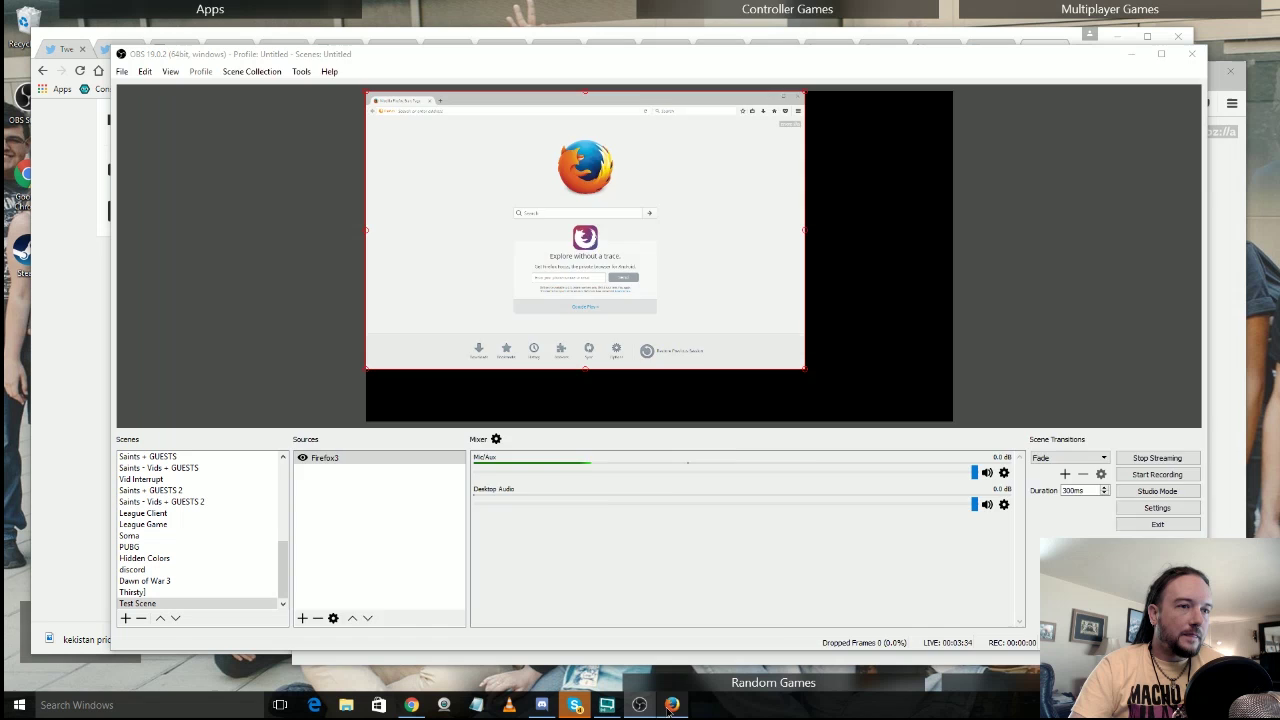
drag(658, 79, 851, 170)
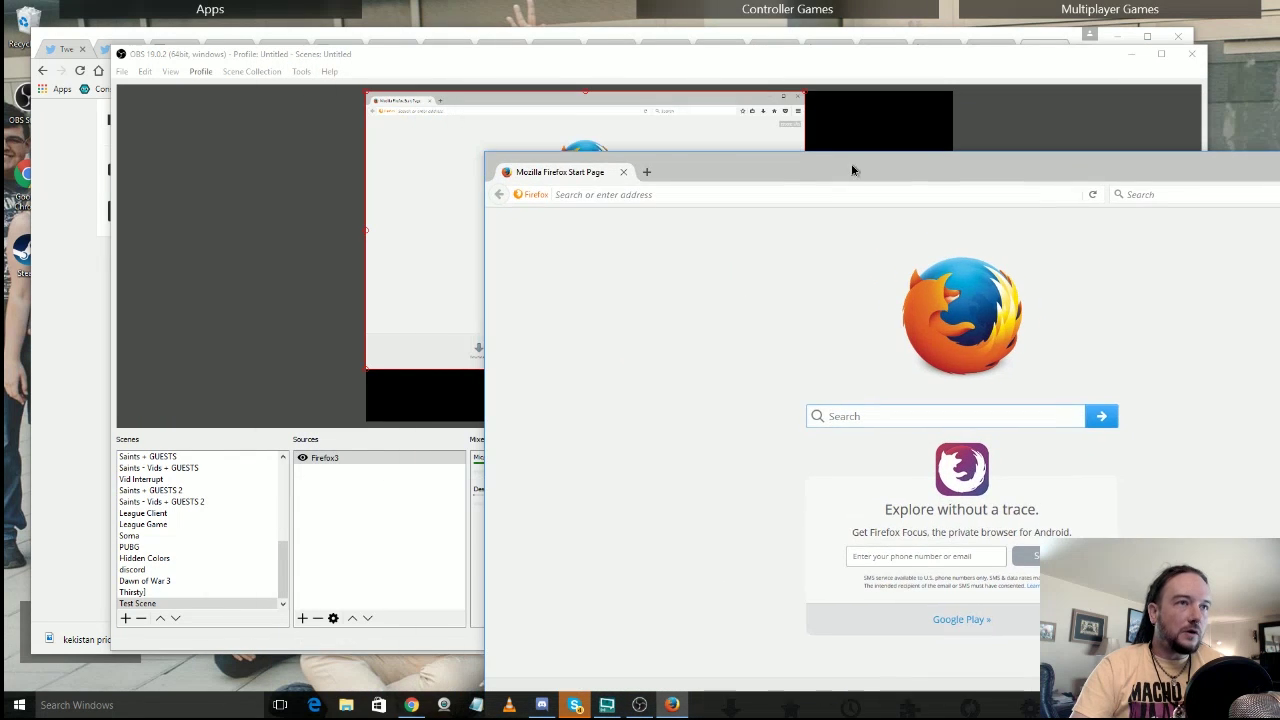
Step: Load Yahoo.com in Firefox, reposition its window, and return to OBS
click(776, 200)
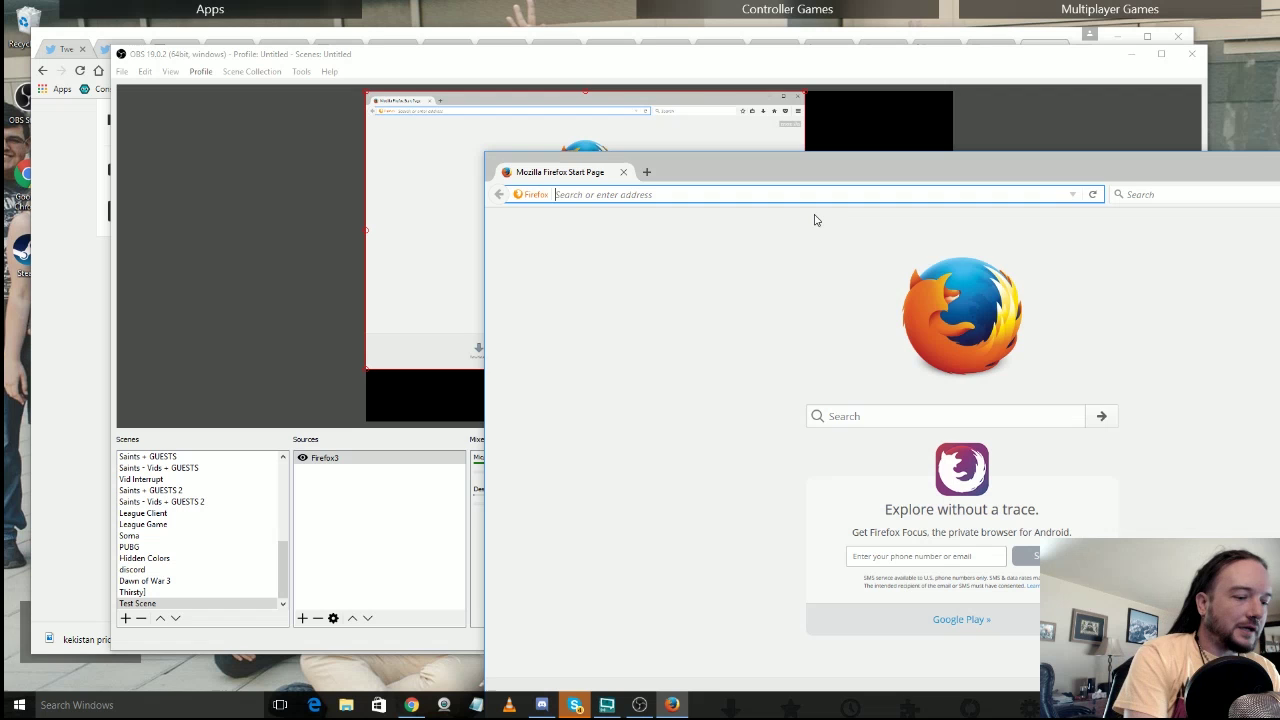
text(Yahoo.com)
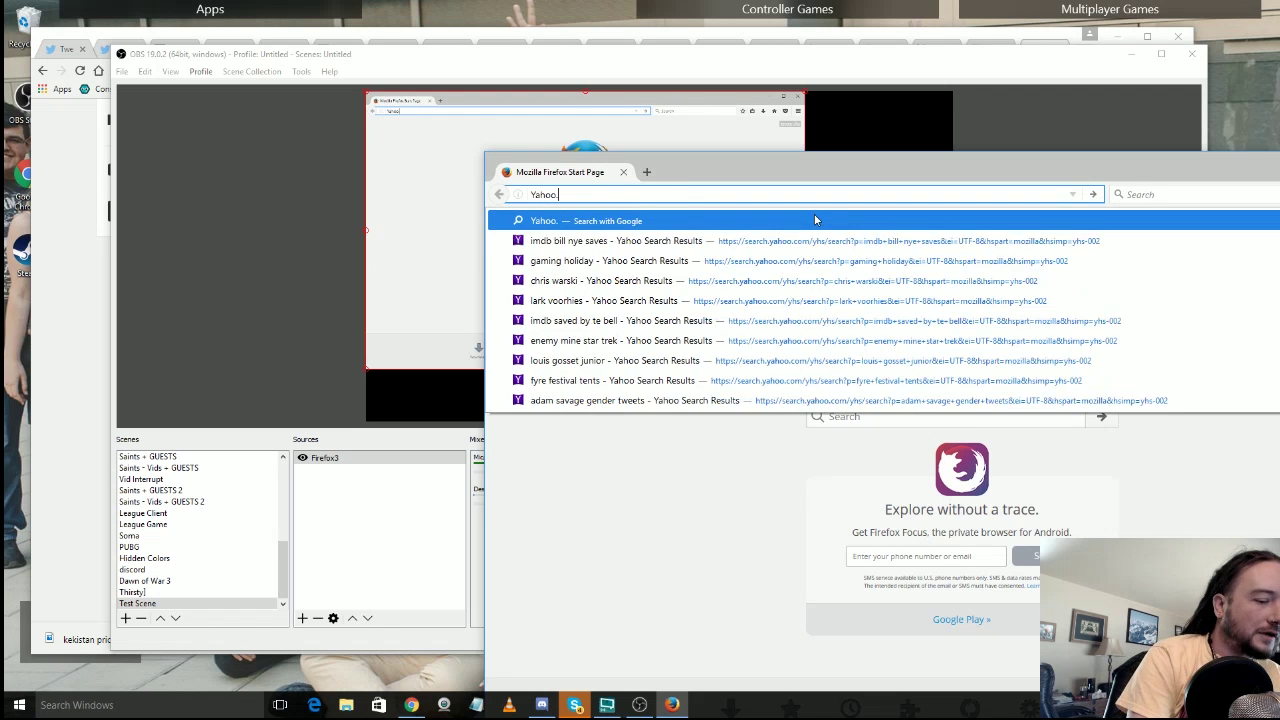
key(Return)
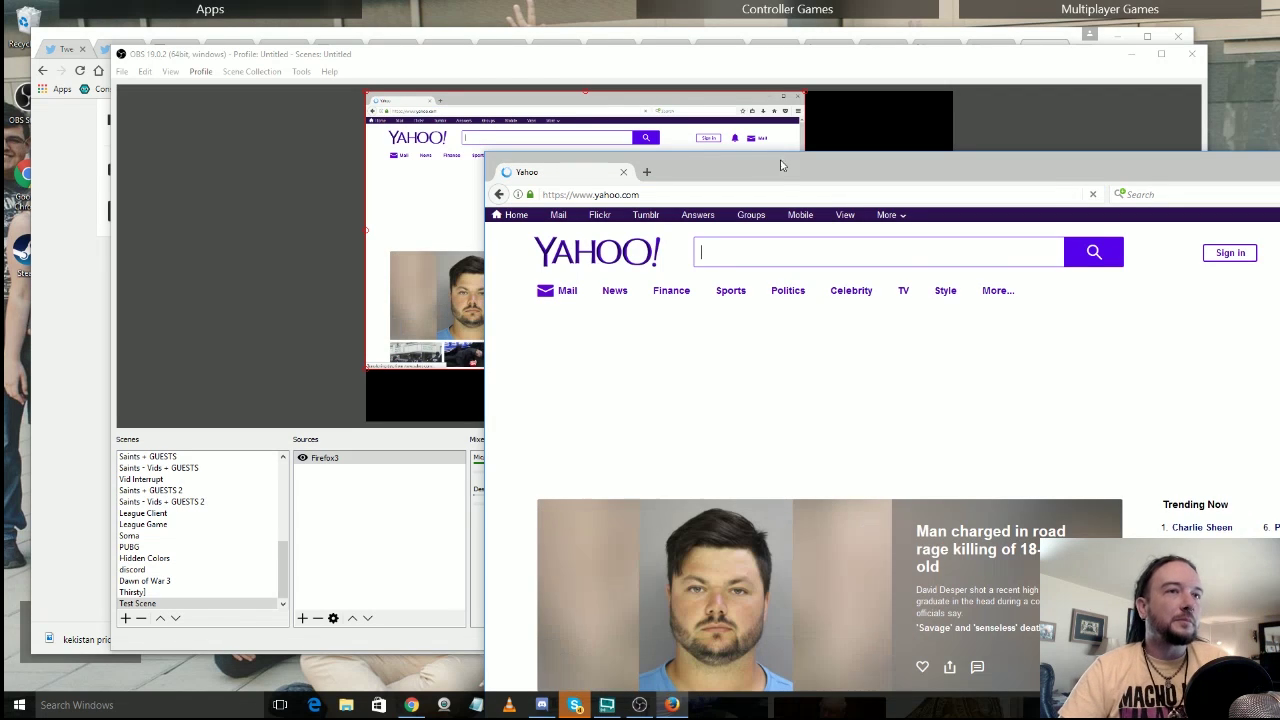
drag(801, 167, 665, 101)
key(alt+Tab)
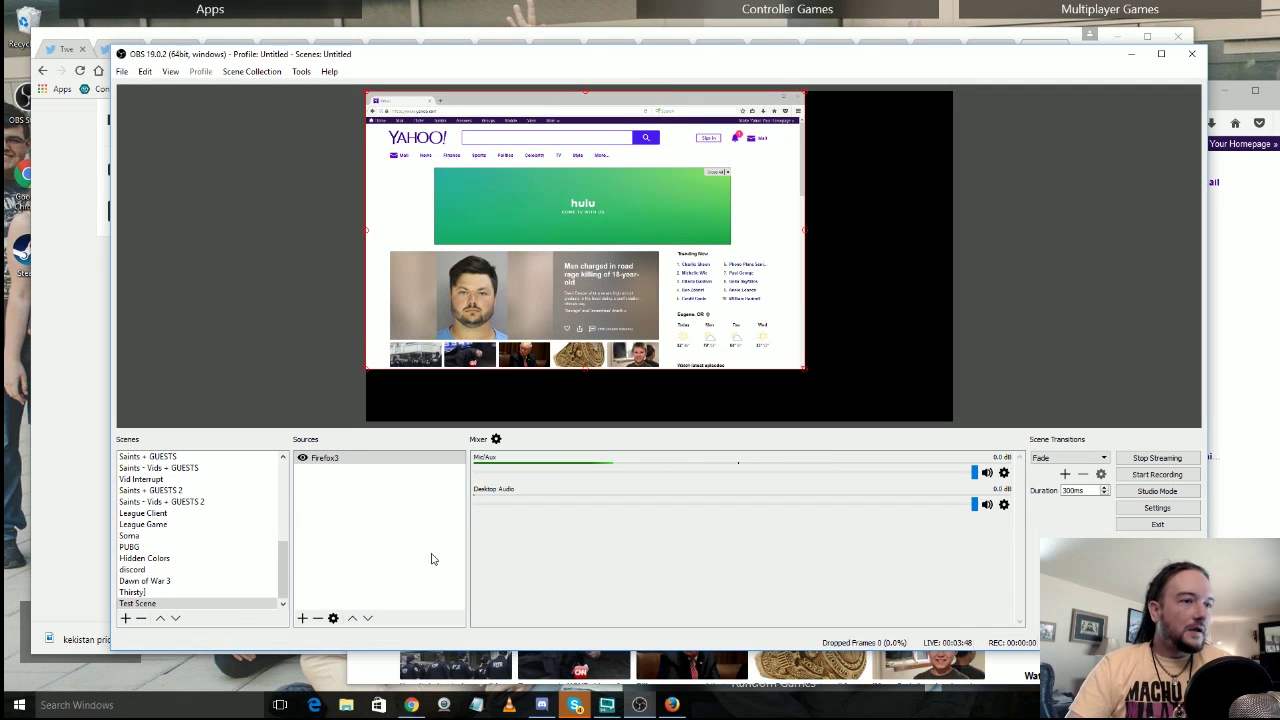
click(411, 705)
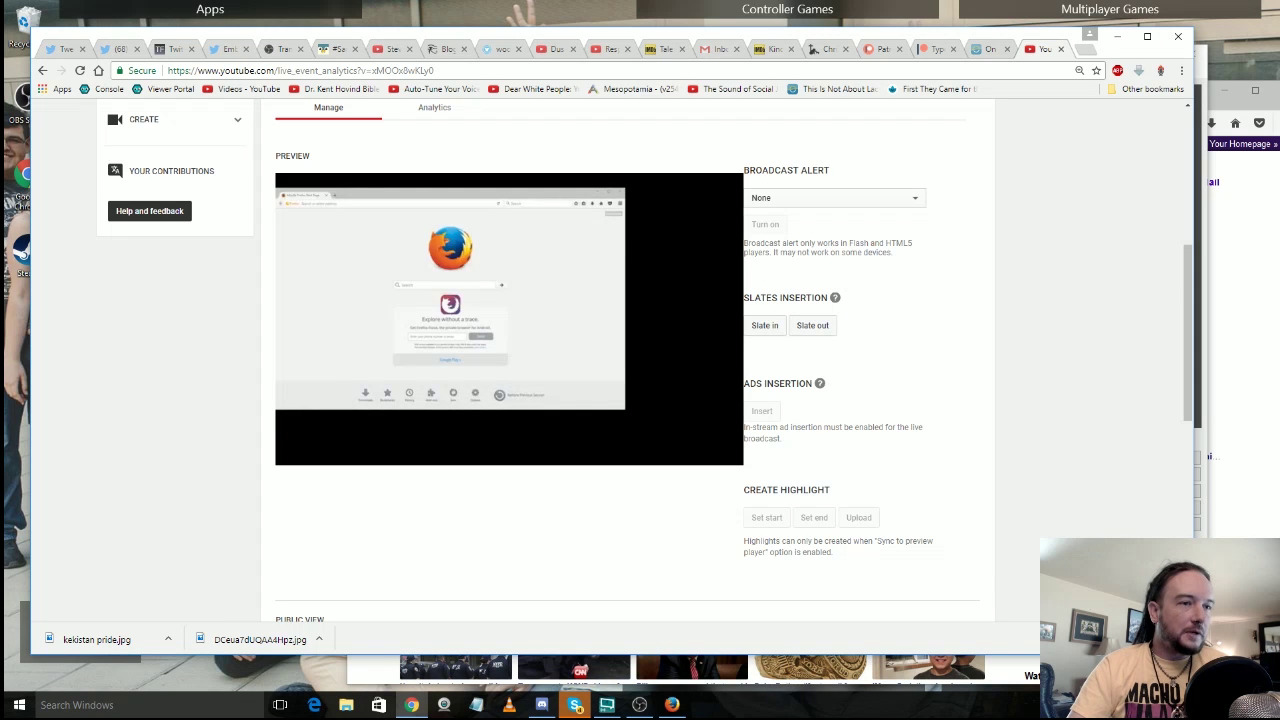
click(639, 705)
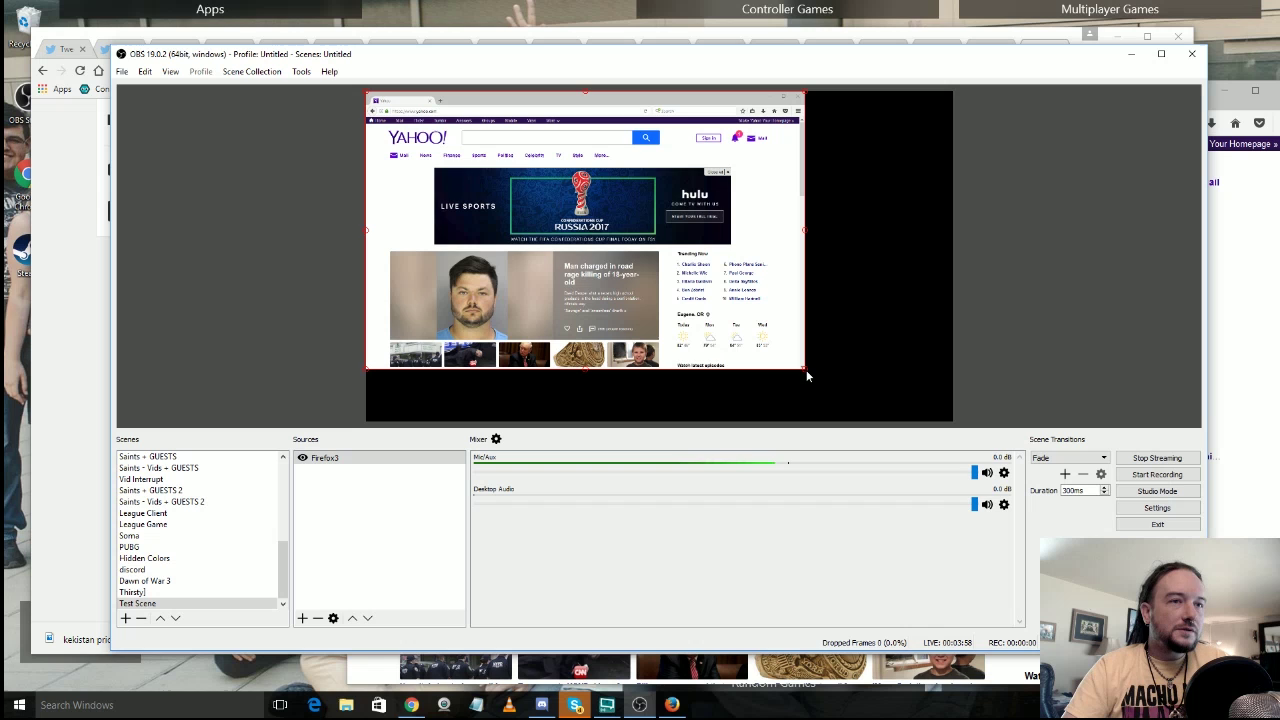
Step: Shrink the Firefox capture and add the existing 'bearing' image over its right side
drag(805, 375, 730, 323)
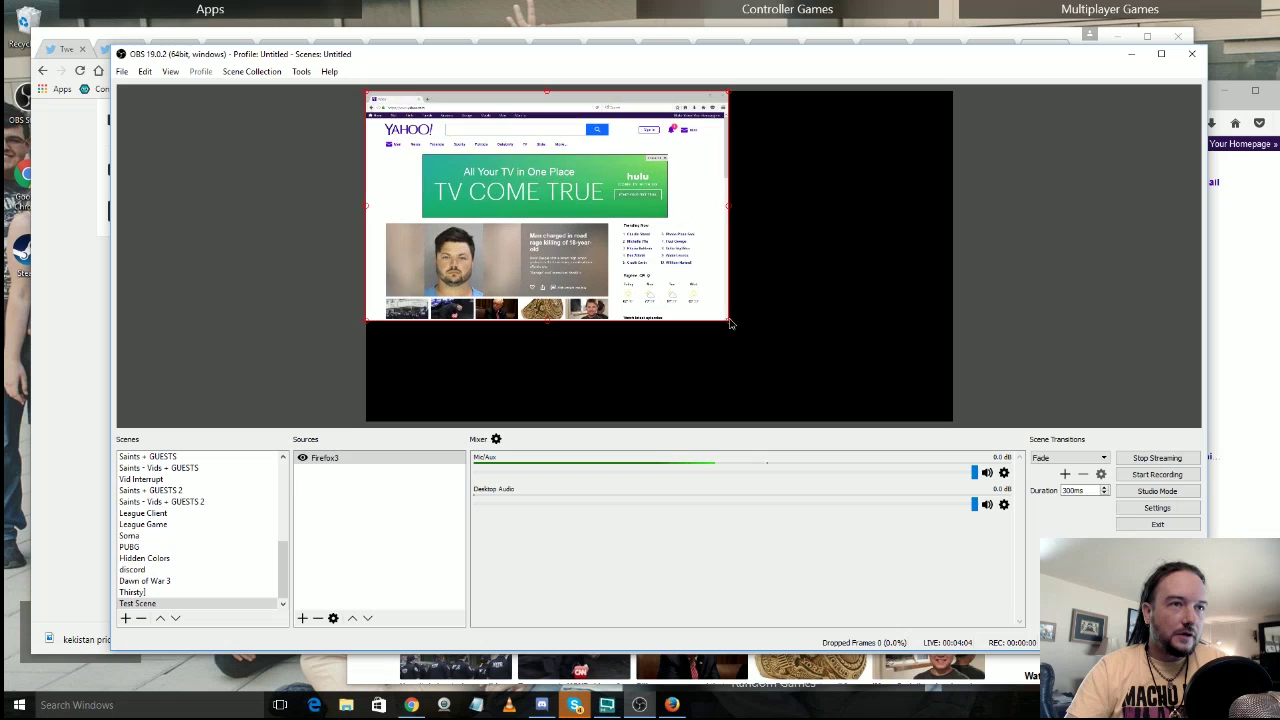
click(302, 619)
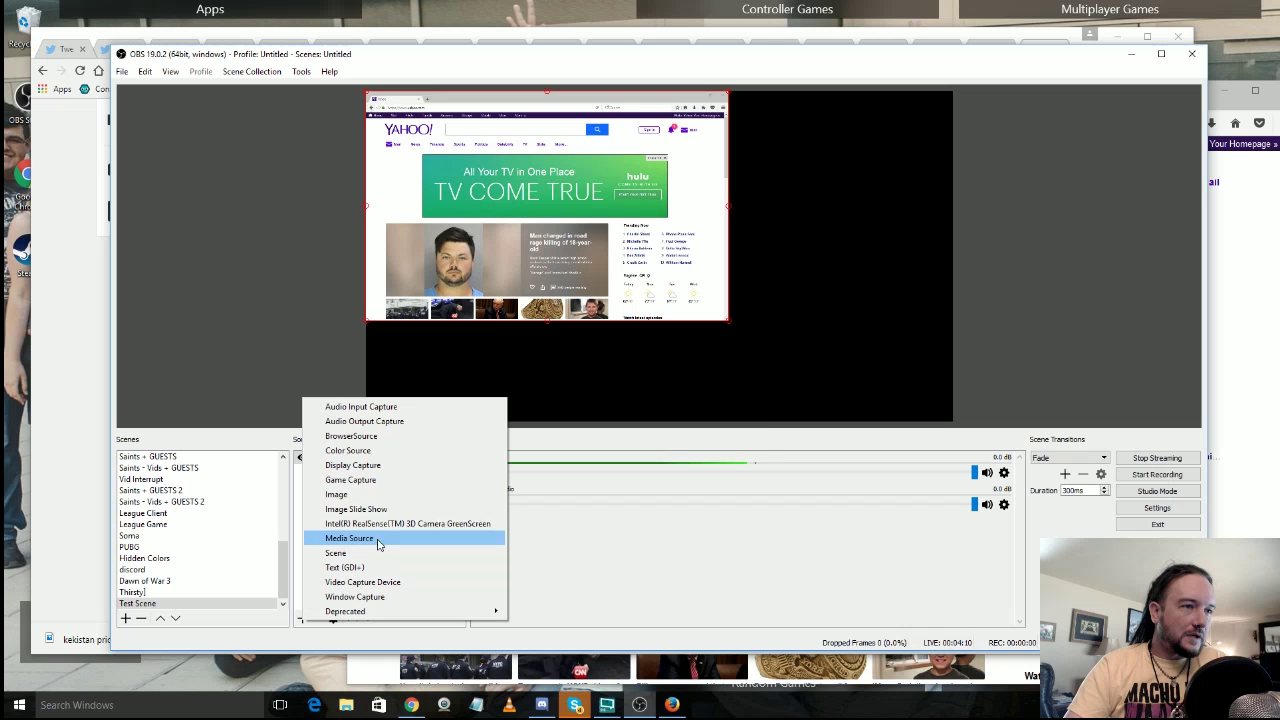
click(337, 495)
click(555, 298)
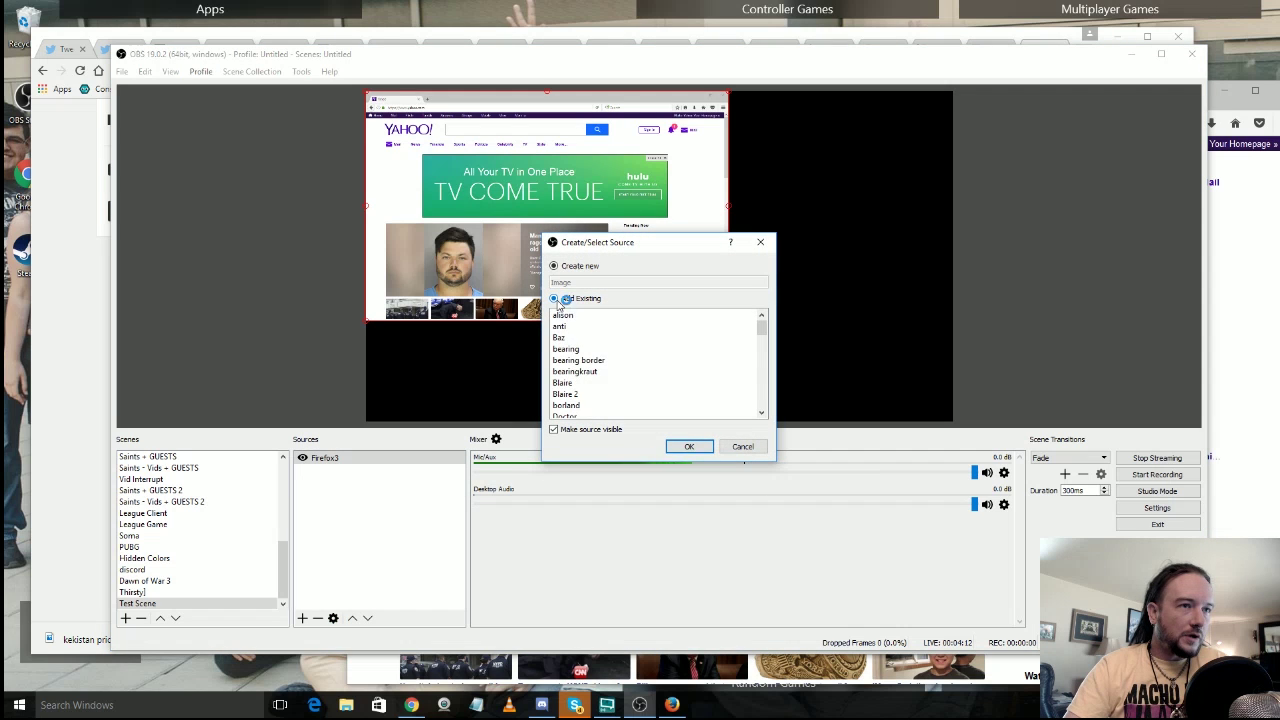
click(584, 350)
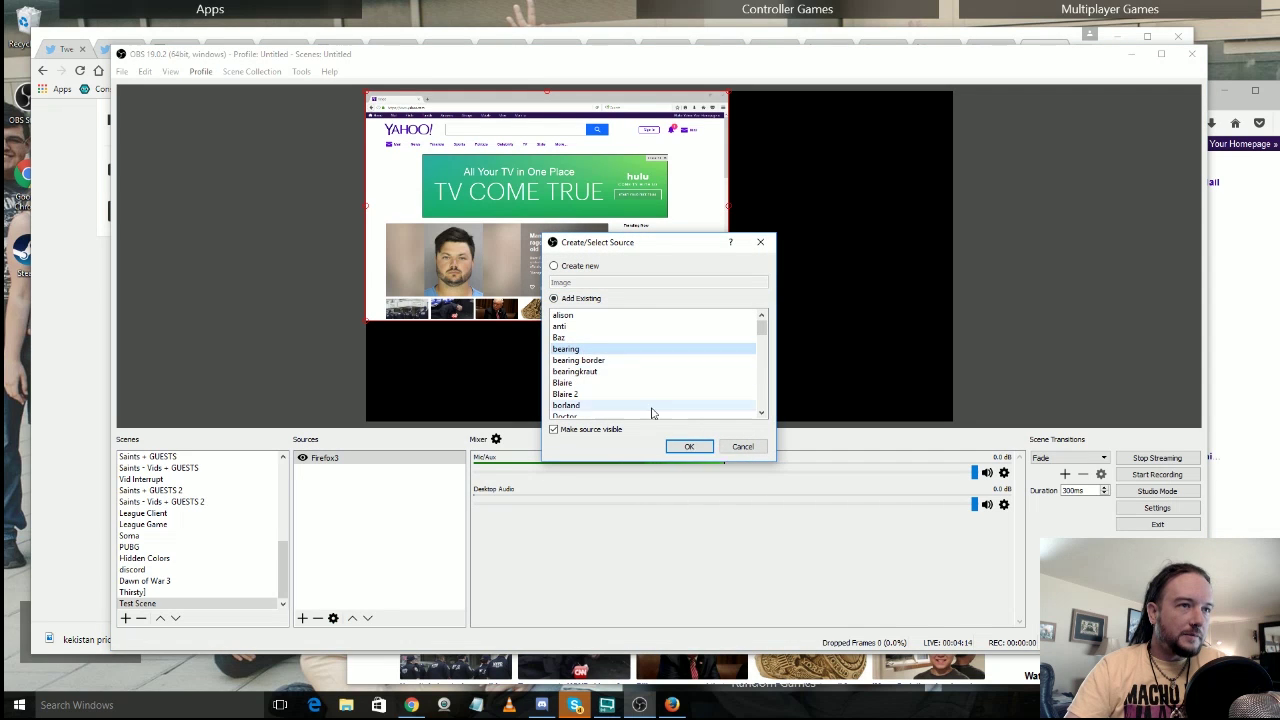
click(689, 446)
drag(479, 233, 703, 295)
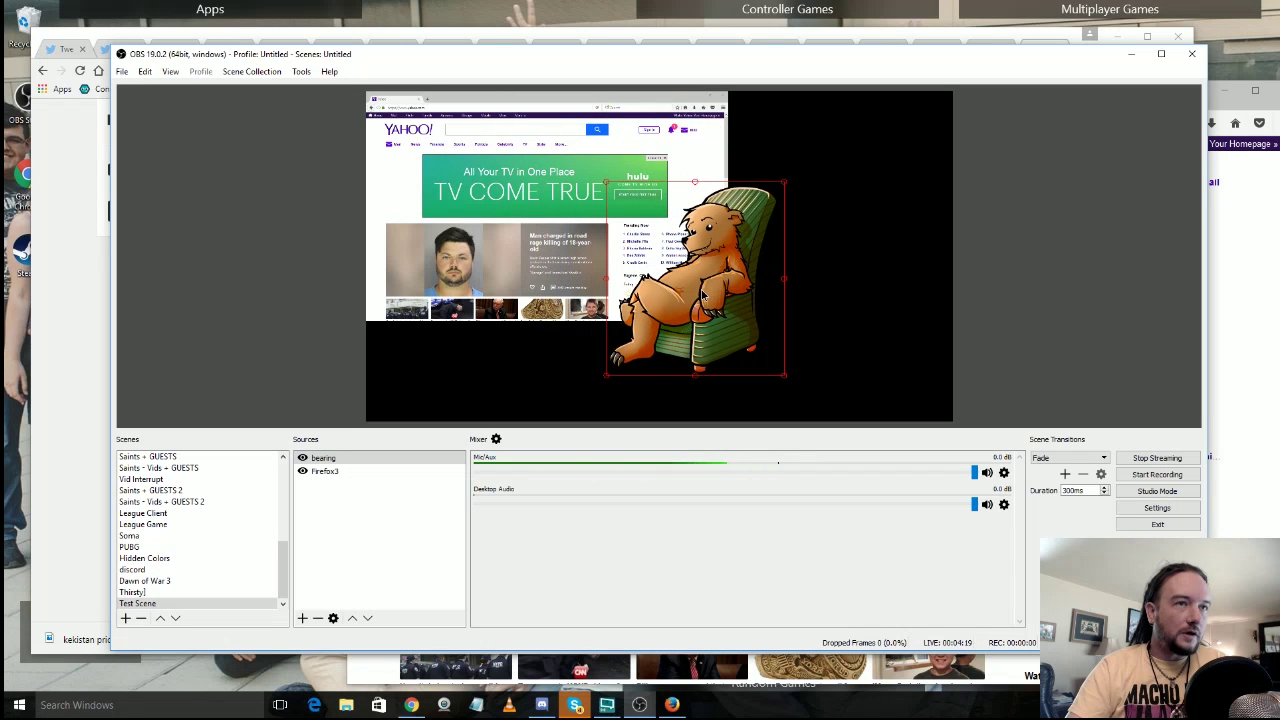
Step: Test the bearing source's layer order, leave it above Firefox3, and drag it lower right
click(327, 473)
click(325, 459)
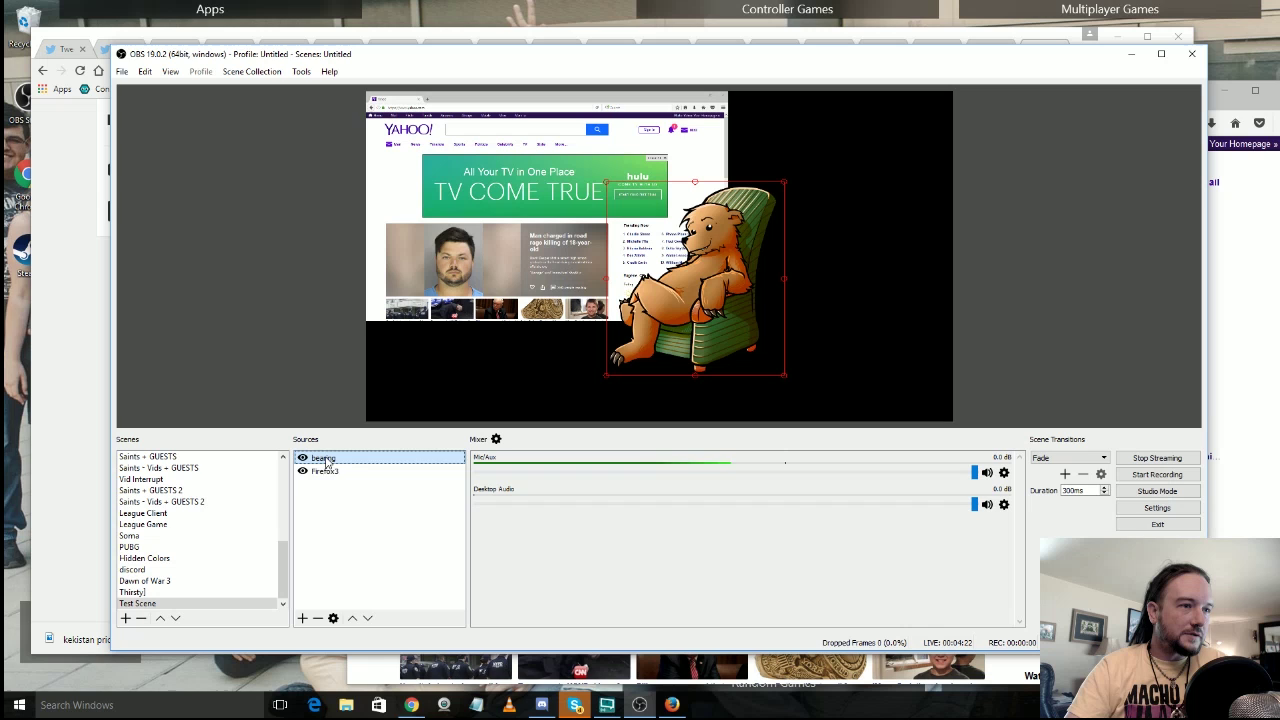
click(368, 619)
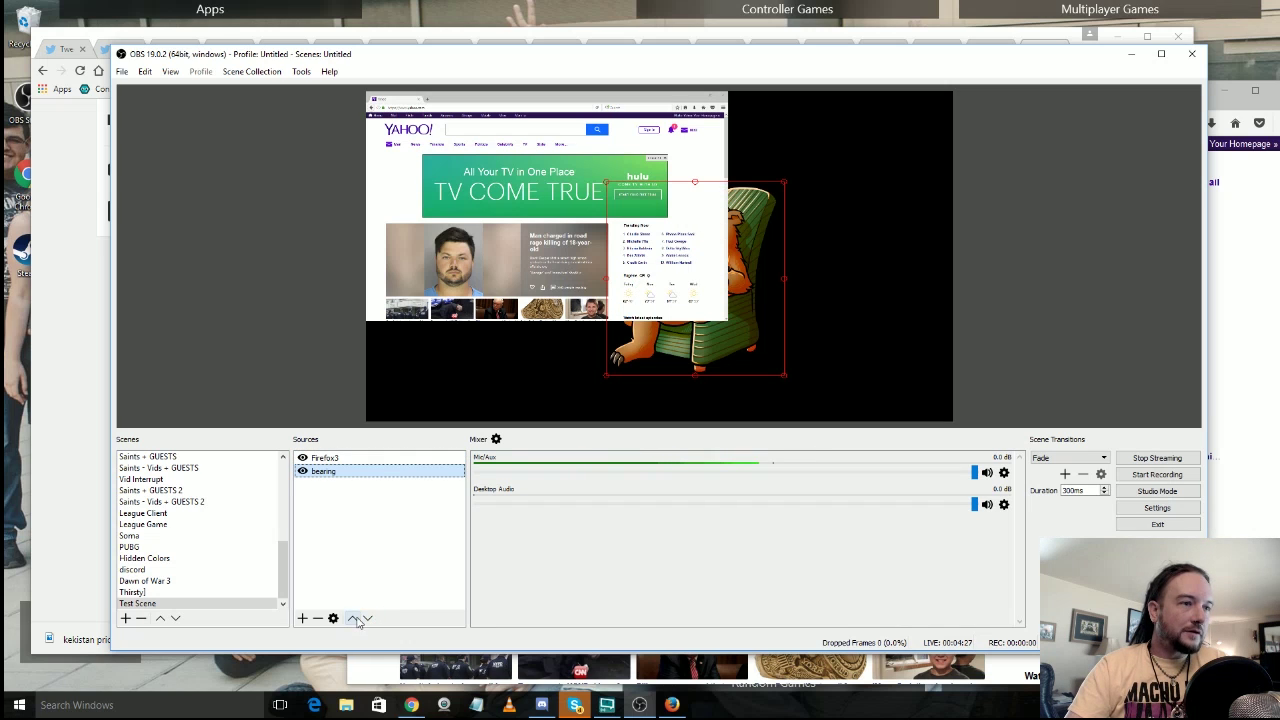
click(352, 619)
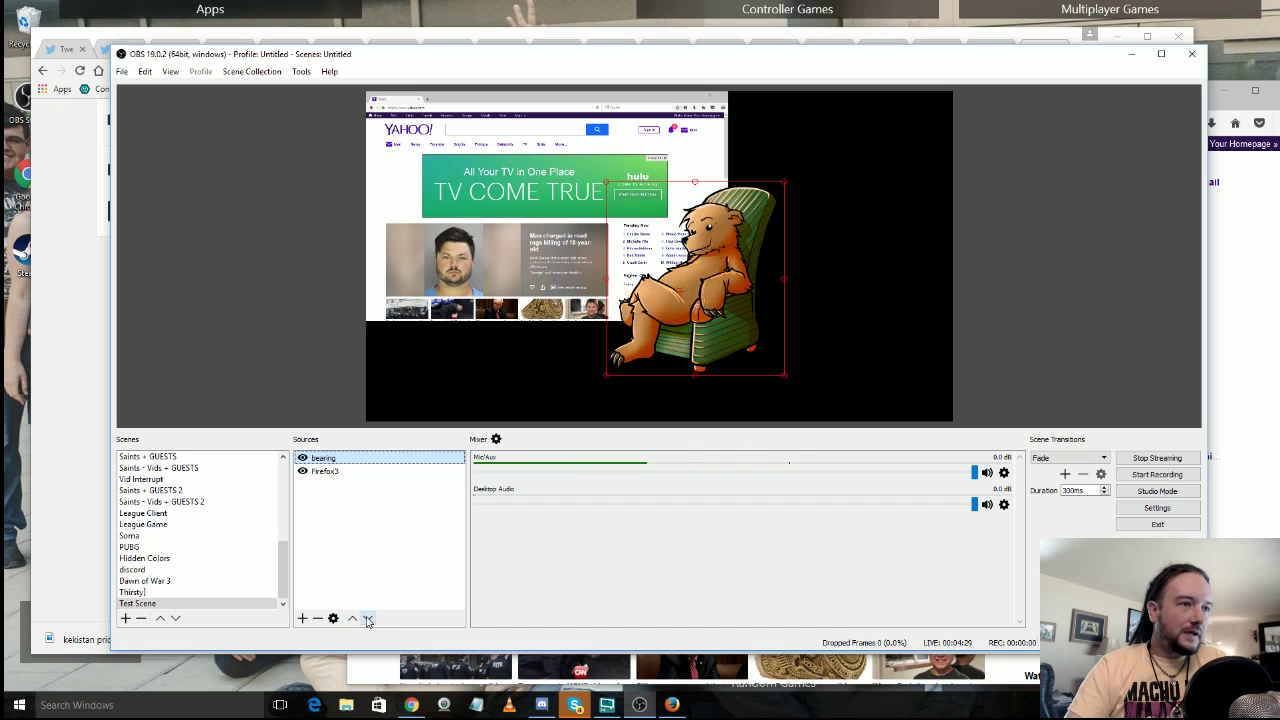
click(368, 619)
click(352, 619)
click(368, 619)
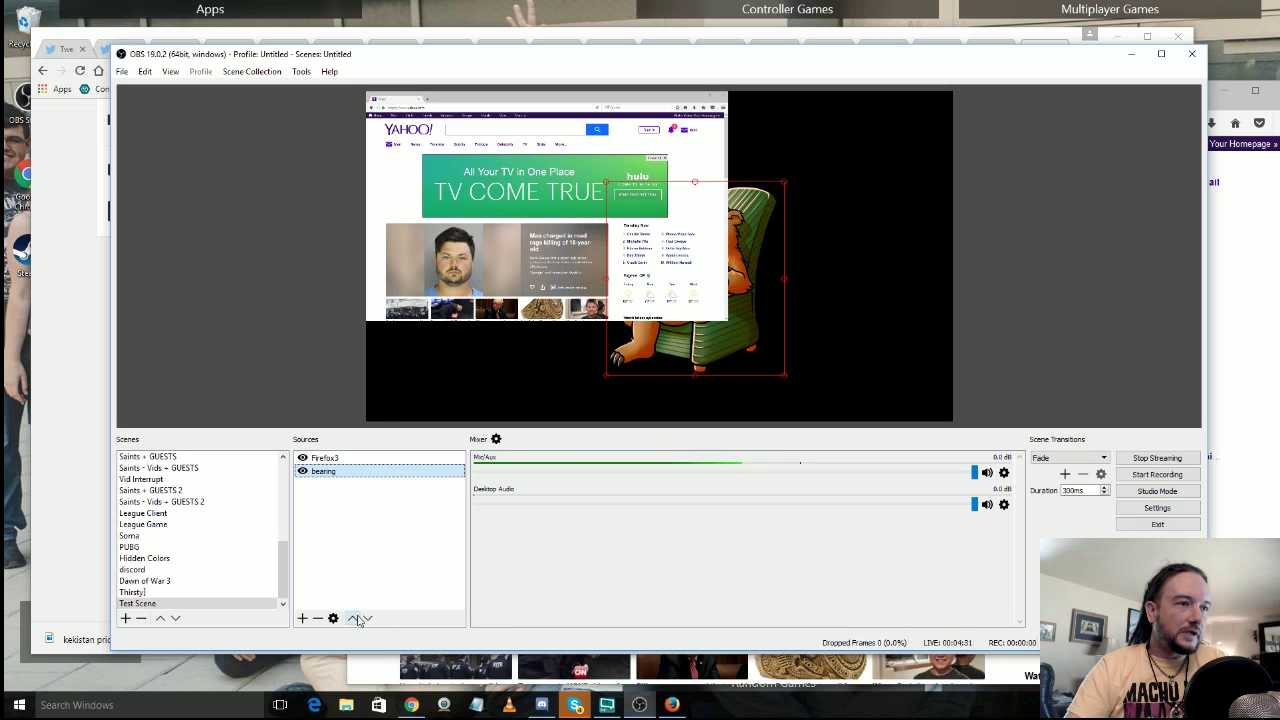
click(356, 619)
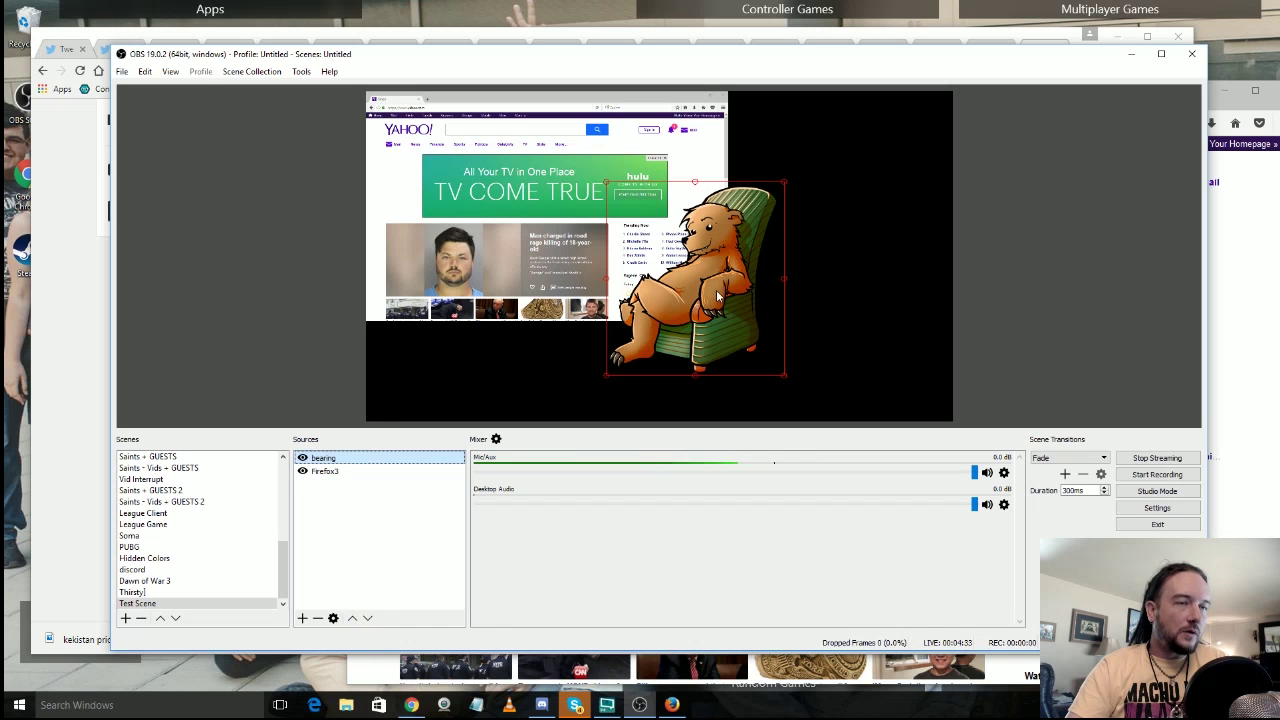
drag(716, 295, 884, 356)
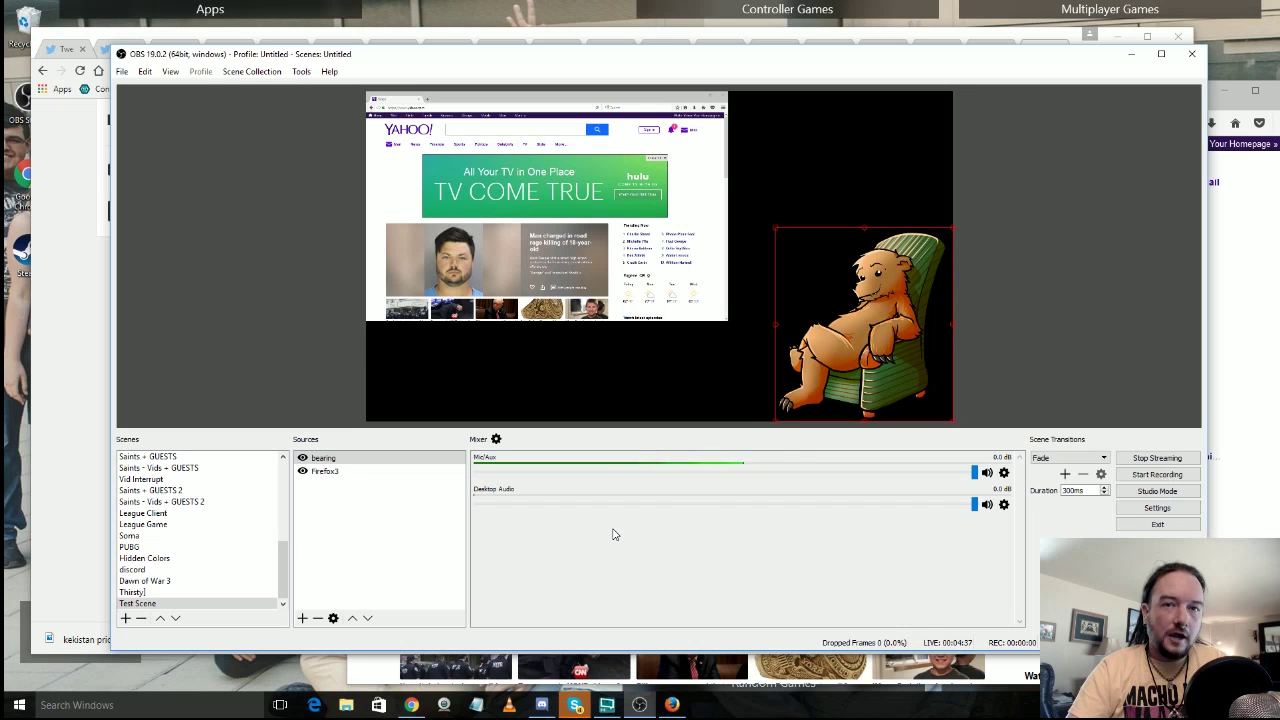
Step: Switch to the Saints - Vids scene and nudge its SAINTS VIDS IMAGE background slightly
scroll(249, 481, up, 2)
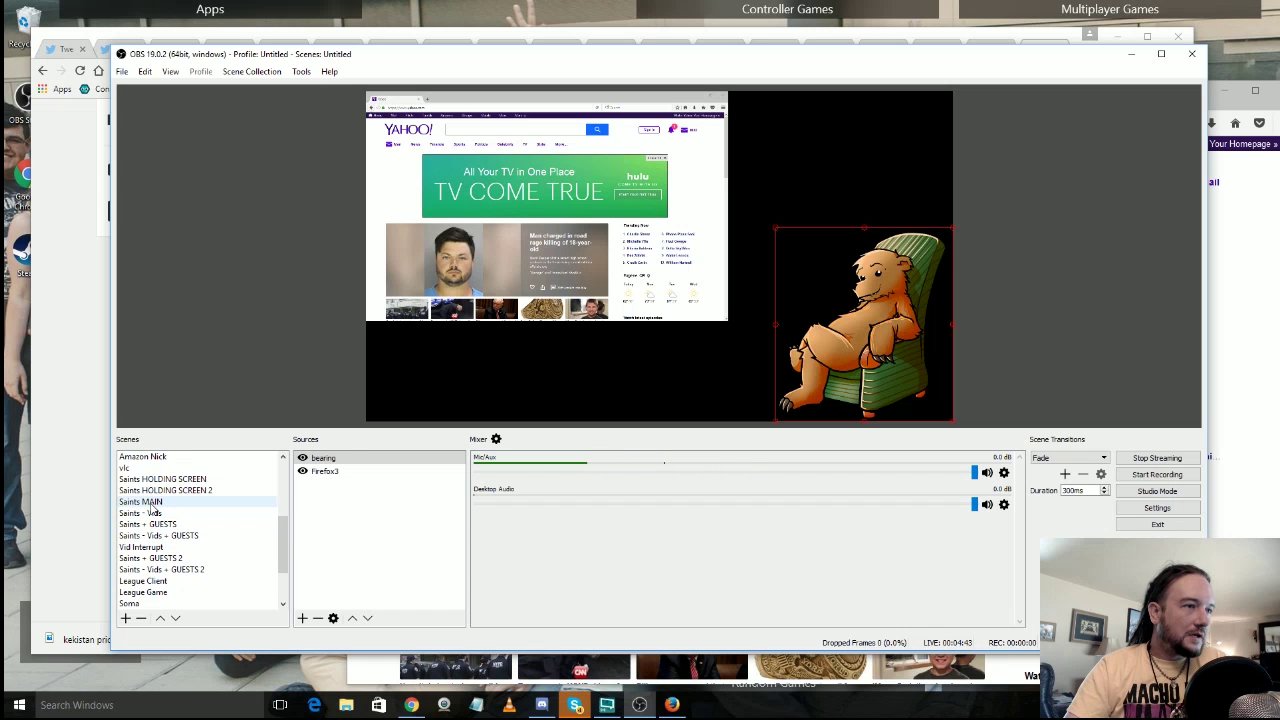
click(151, 503)
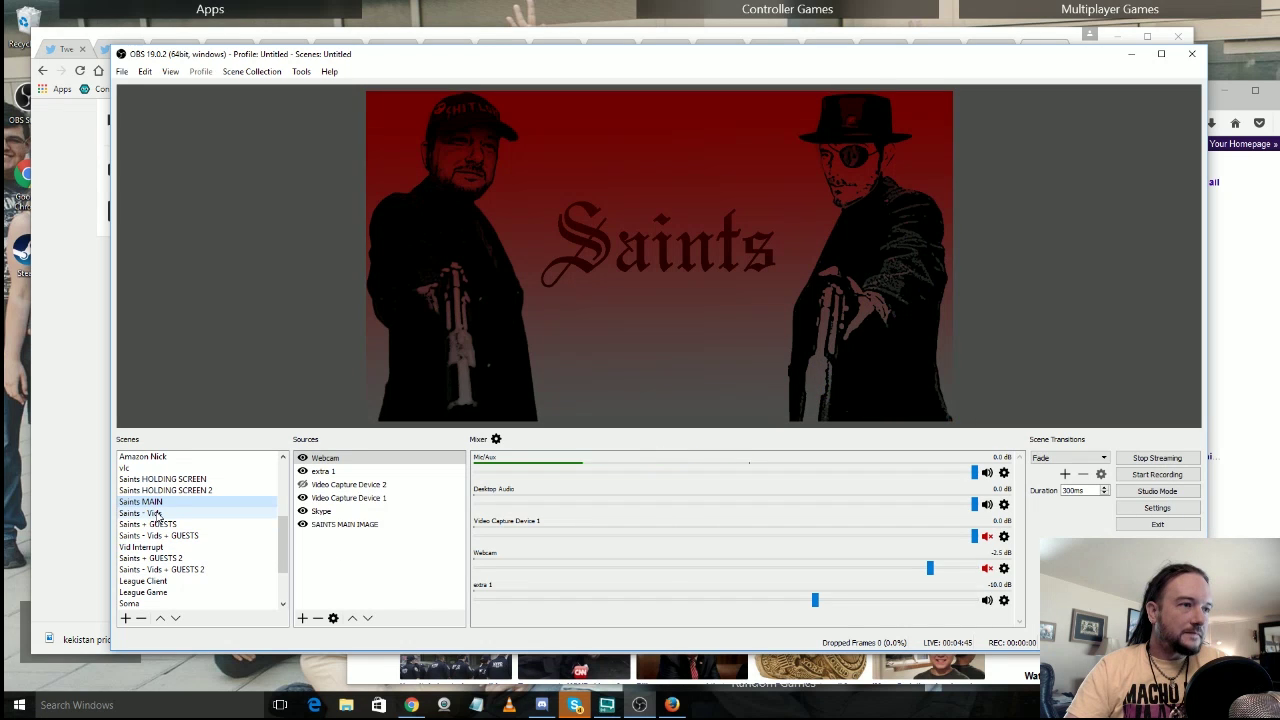
click(157, 514)
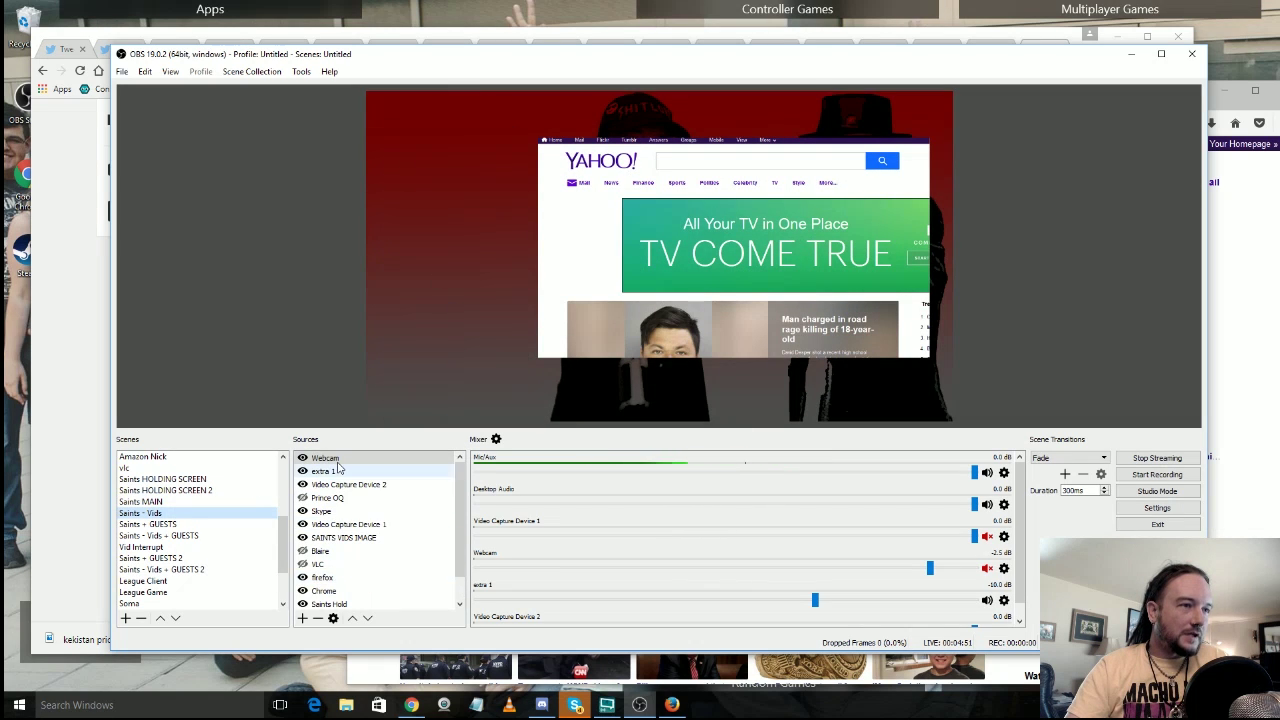
click(364, 541)
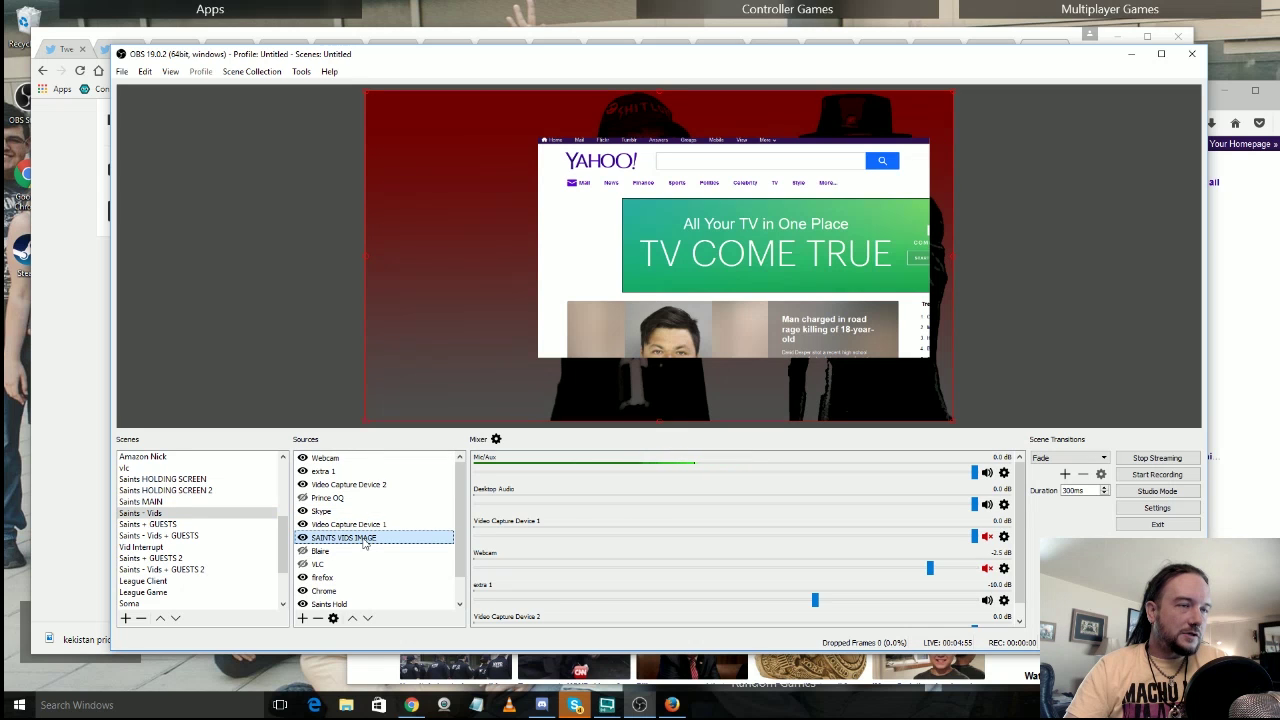
mouse_move(465, 263)
mouse_down()
mouse_move(425, 279)
mouse_move(466, 280)
mouse_move(420, 280)
mouse_move(466, 279)
mouse_up()
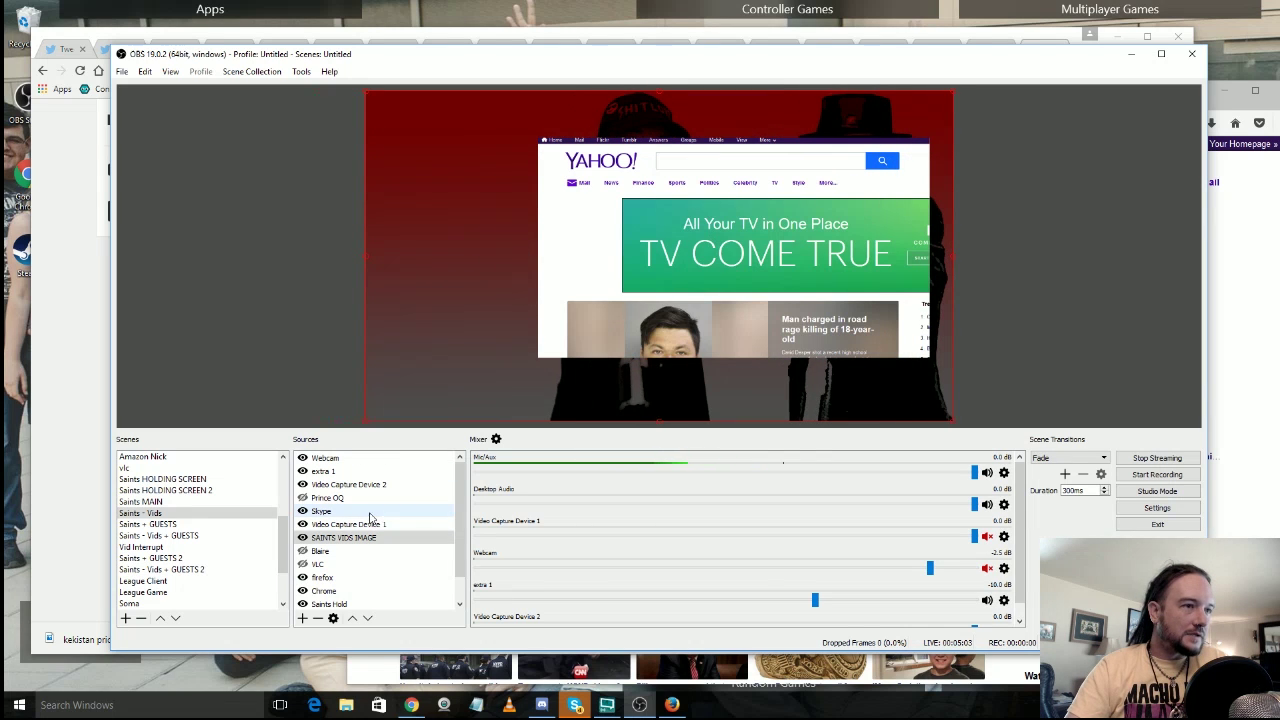
Step: Drag the firefox capture right so the Trending Now list comes into frame
click(340, 577)
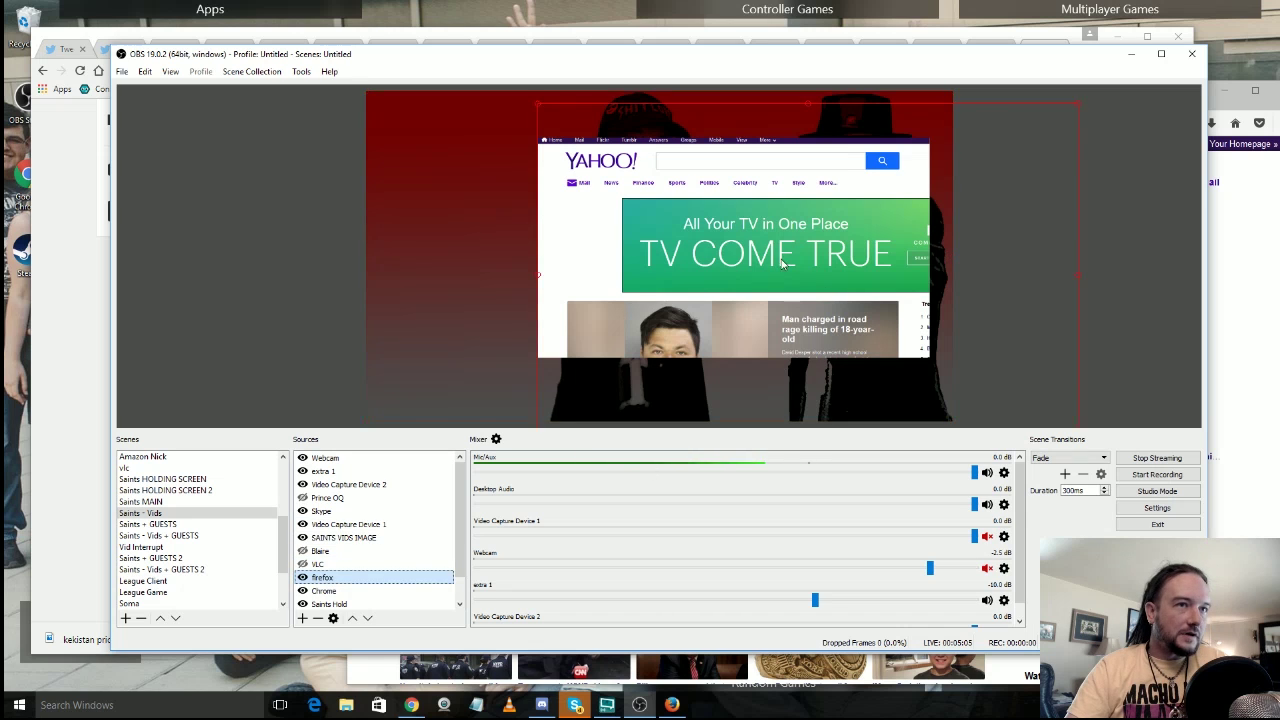
drag(657, 242, 728, 238)
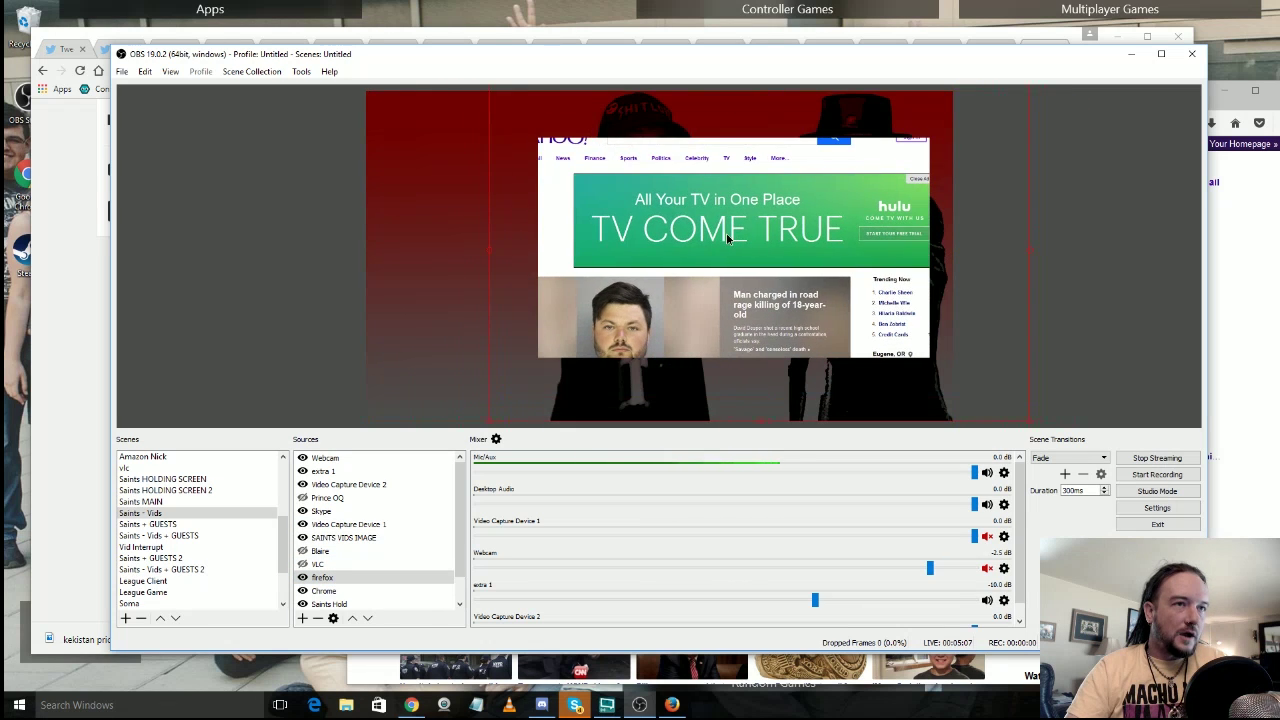